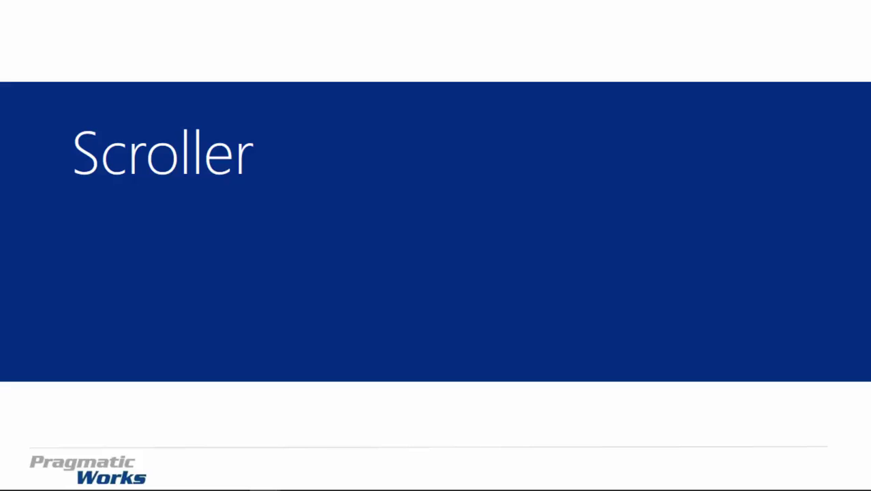
pyautogui.press('Right')
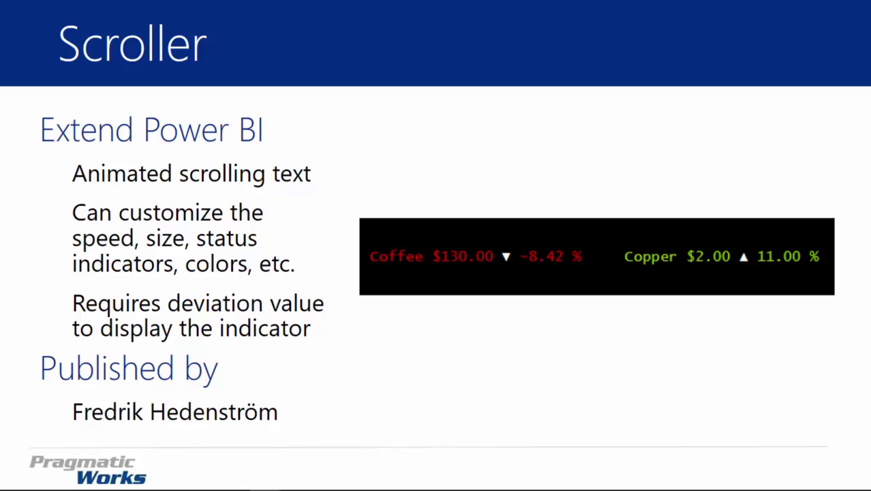
pyautogui.press('Right')
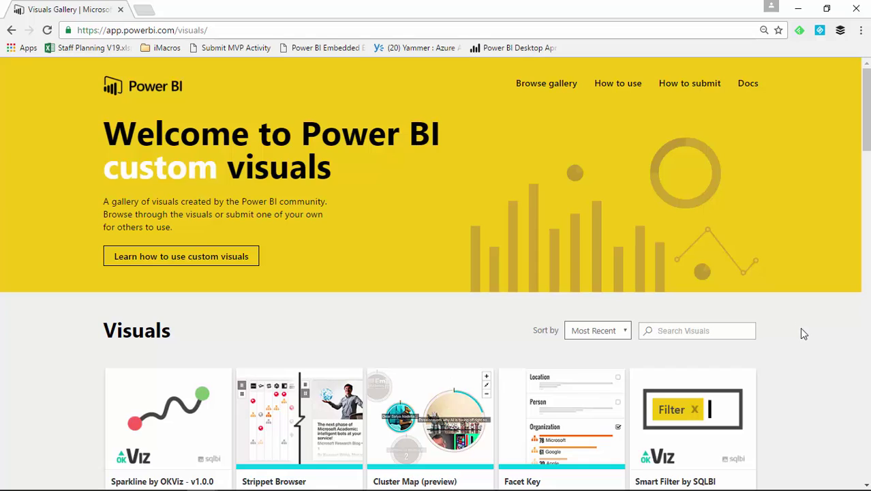
# - Find the Scroller visual in the Power BI custom visuals gallery, view its details, and close them
pyautogui.scroll(-3, 803, 332)
pyautogui.scroll(-12, 806, 332)
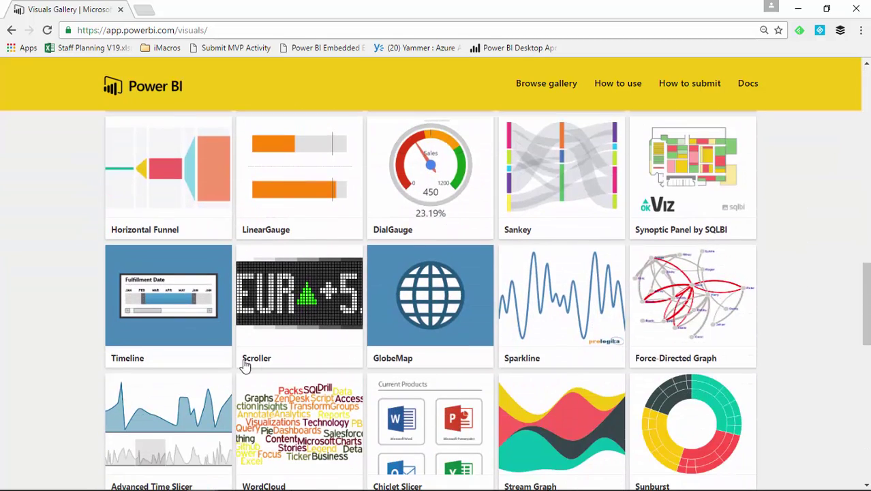
pyautogui.click(307, 321)
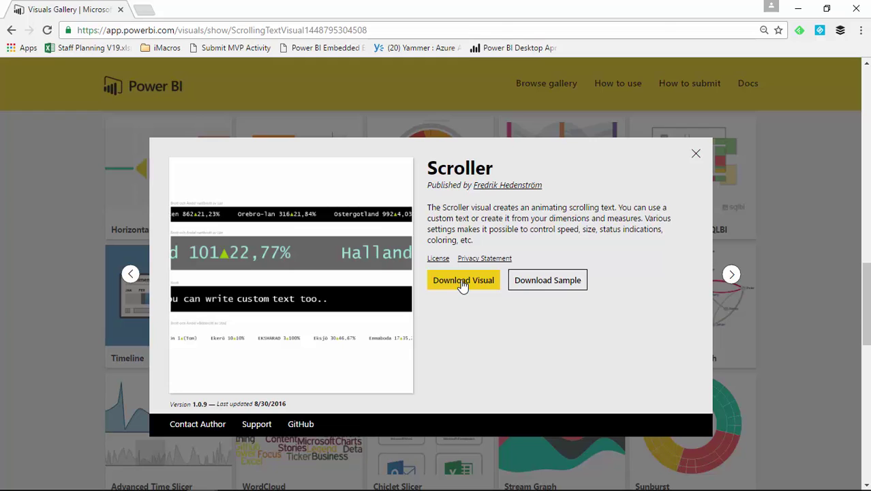
pyautogui.click(696, 156)
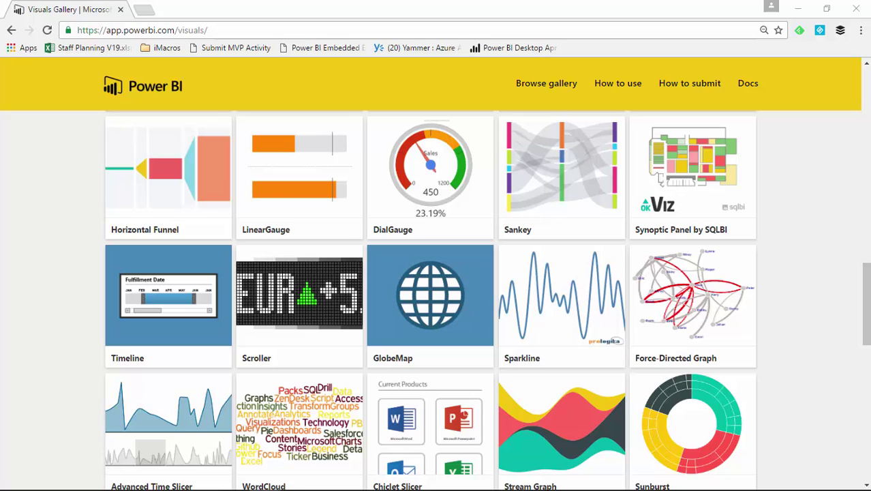
# - Switch to Power BI Desktop and load Available Stocks from the Excel workbook Stock Prices.xlsx in the Data folder
pyautogui.hotkey('alt', 'Tab')
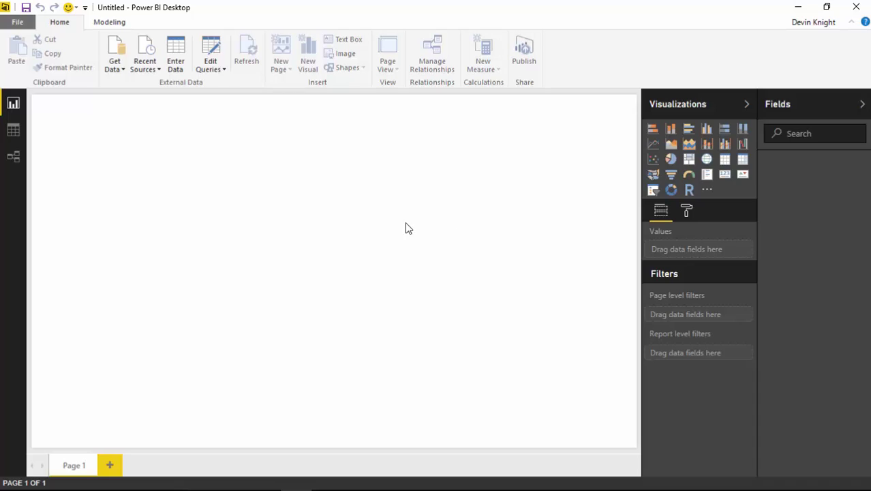
pyautogui.click(120, 70)
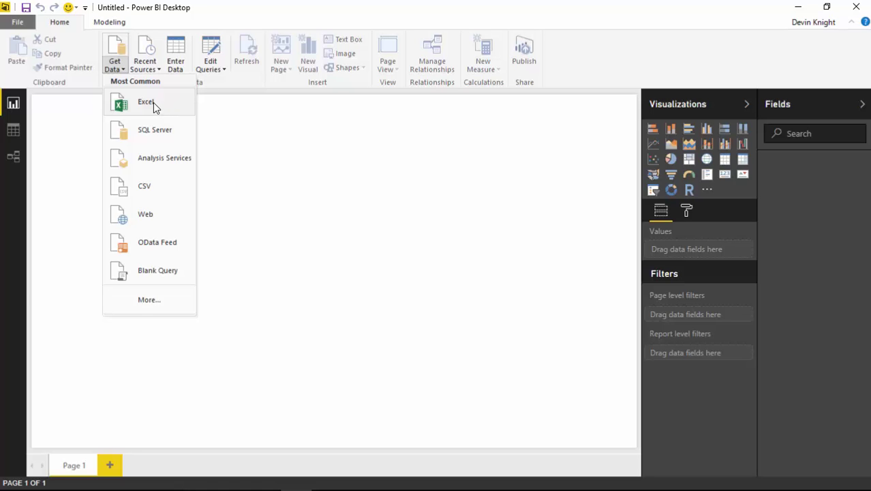
pyautogui.click(153, 102)
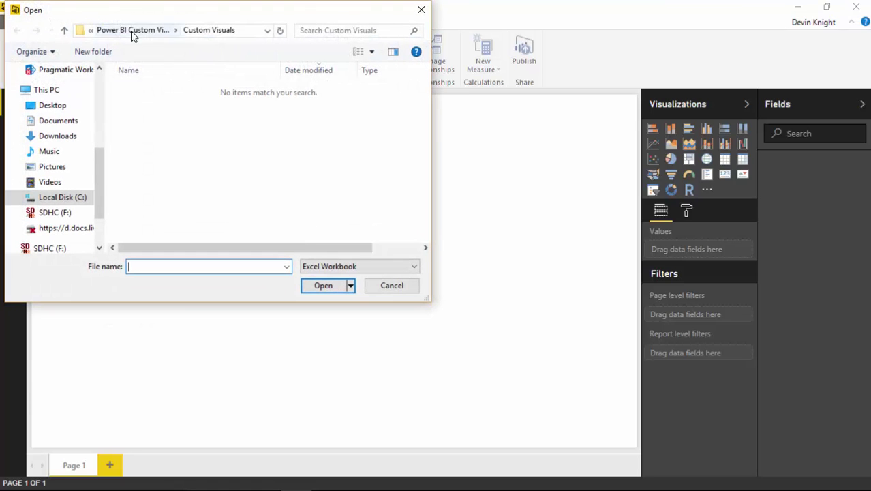
pyautogui.click(131, 31)
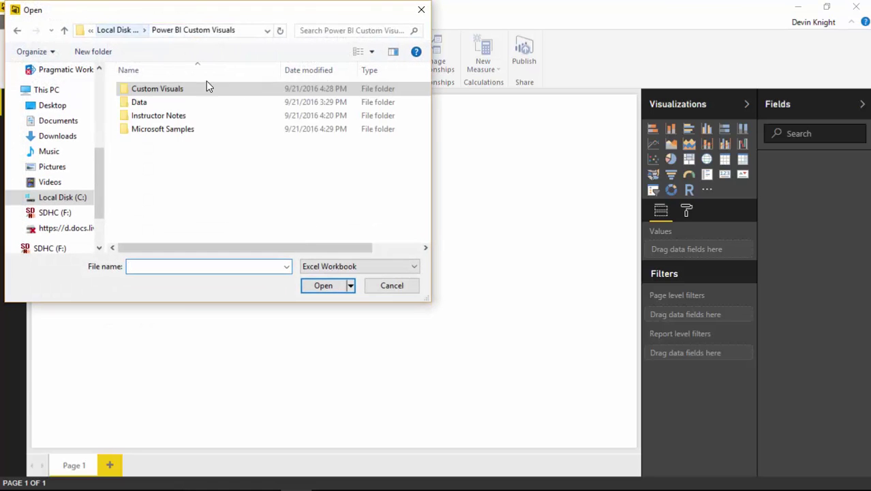
pyautogui.doubleClick(154, 107)
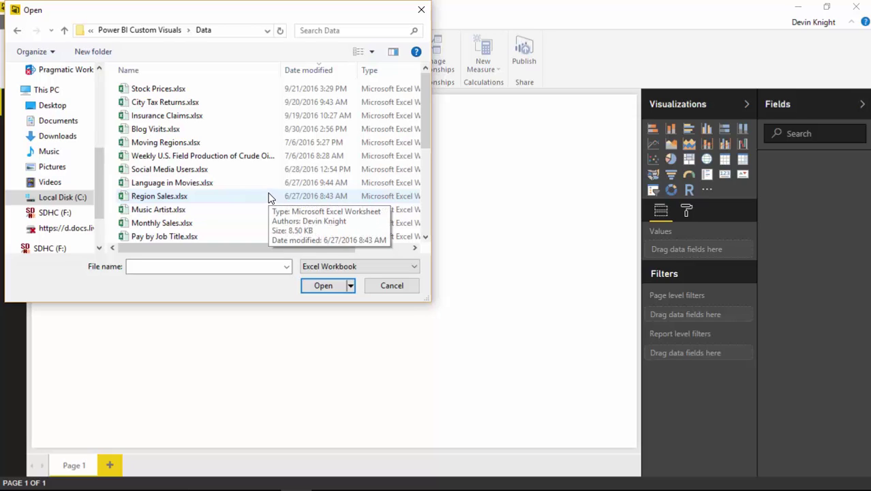
pyautogui.click(169, 91)
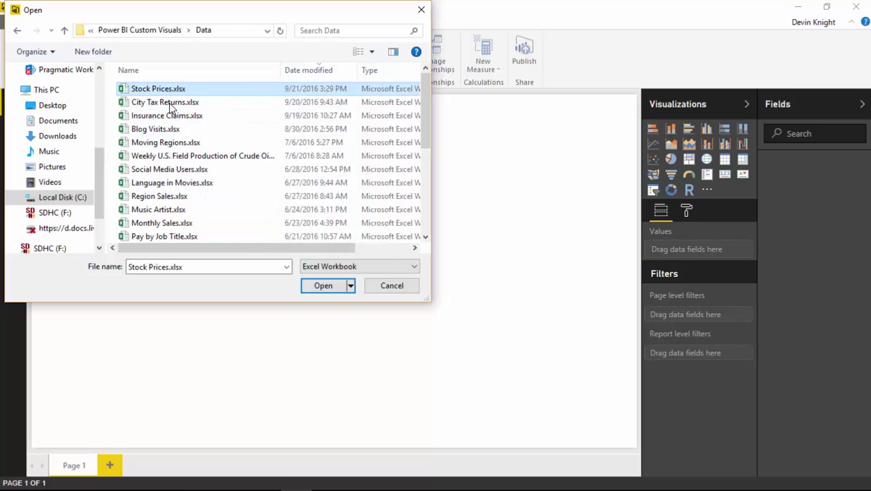
pyautogui.click(335, 287)
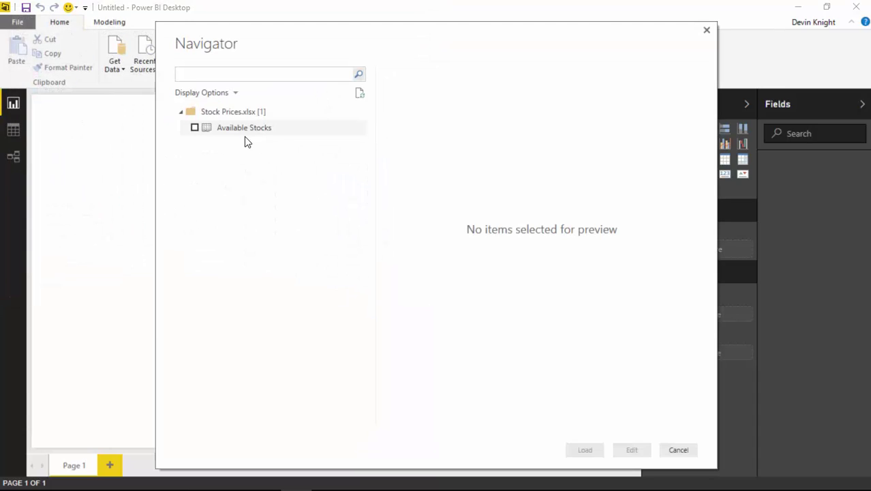
pyautogui.click(195, 128)
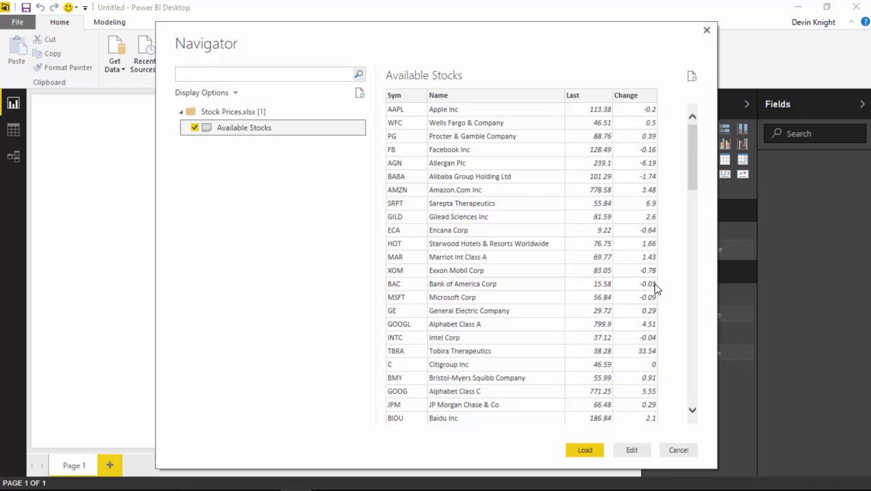
pyautogui.click(583, 449)
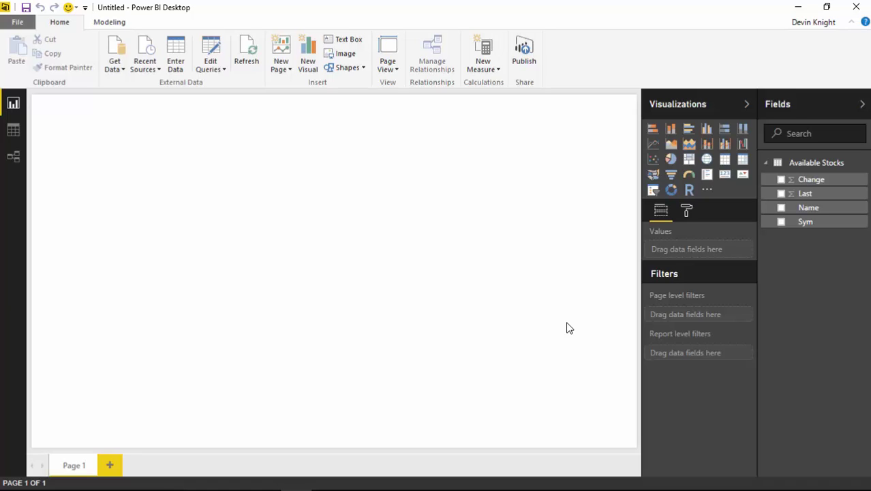
# - Import the custom visual Scroller.1.0.9.pbiviz from the Custom Visuals folder and add an empty Scroller to the page
pyautogui.click(709, 195)
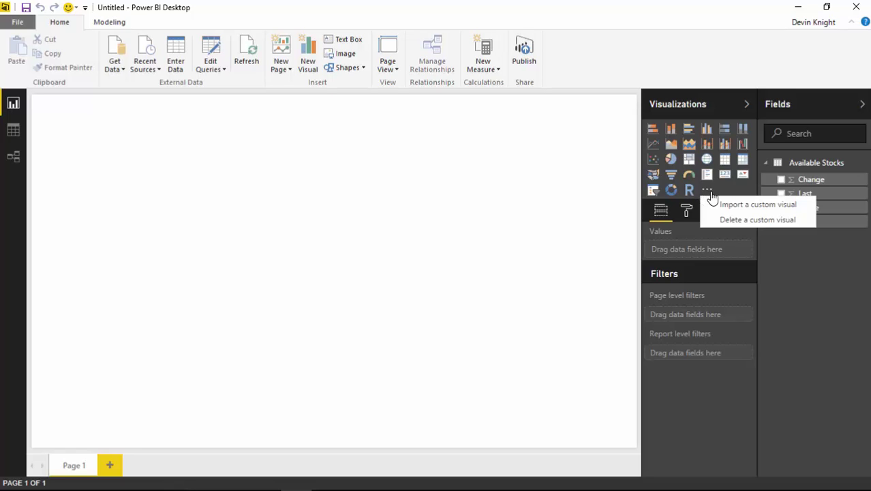
pyautogui.click(721, 204)
pyautogui.click(511, 297)
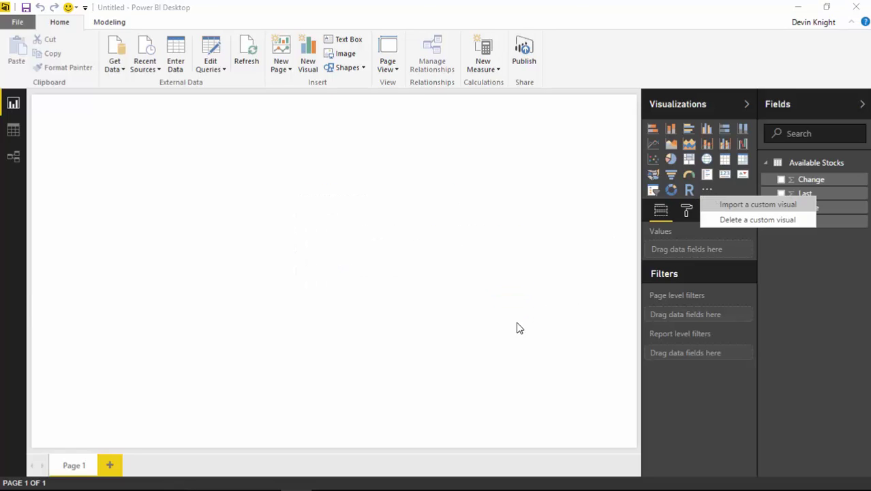
pyautogui.click(156, 31)
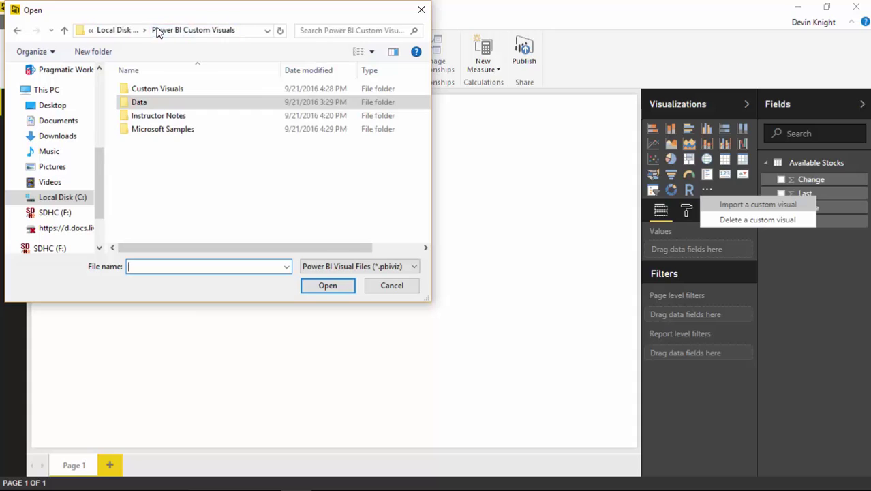
pyautogui.doubleClick(164, 89)
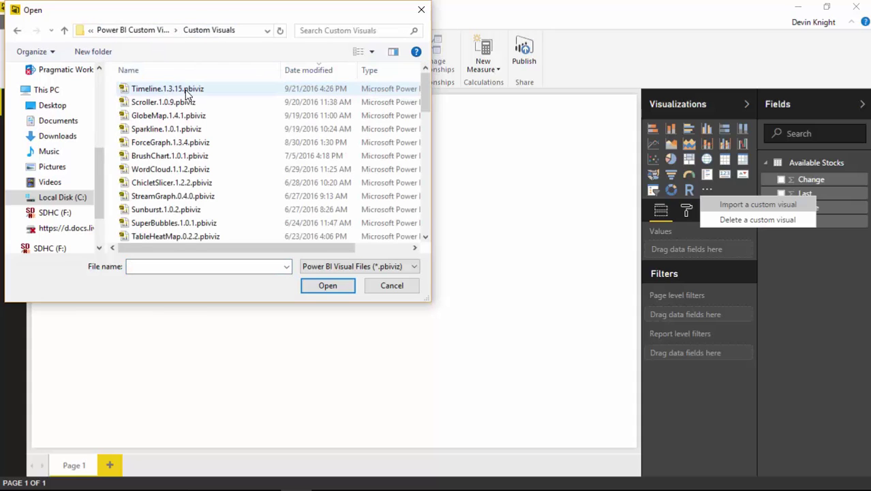
pyautogui.click(174, 102)
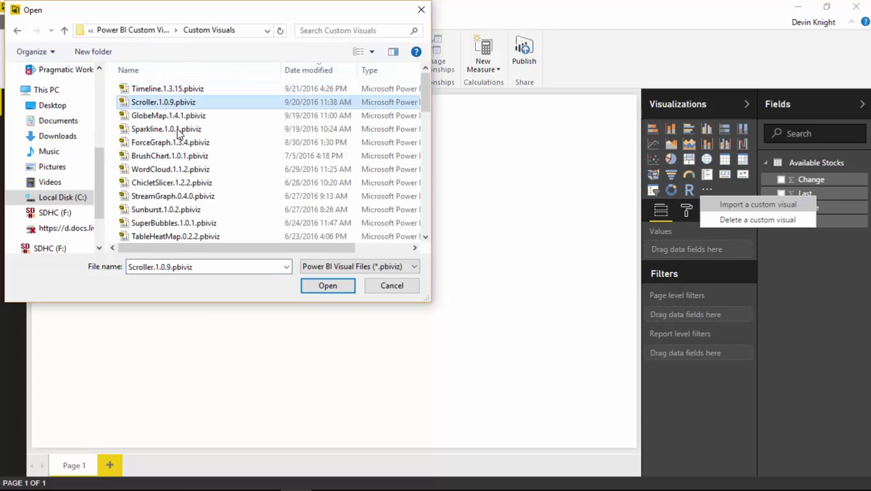
pyautogui.click(344, 286)
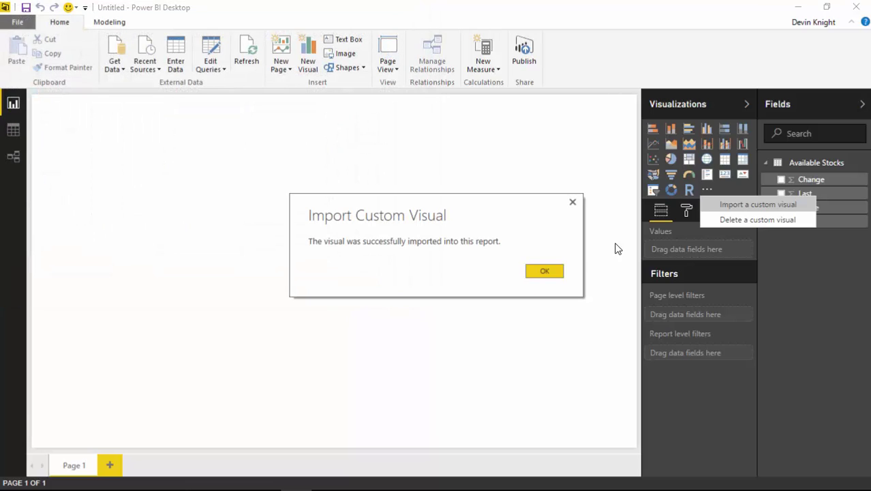
pyautogui.click(544, 271)
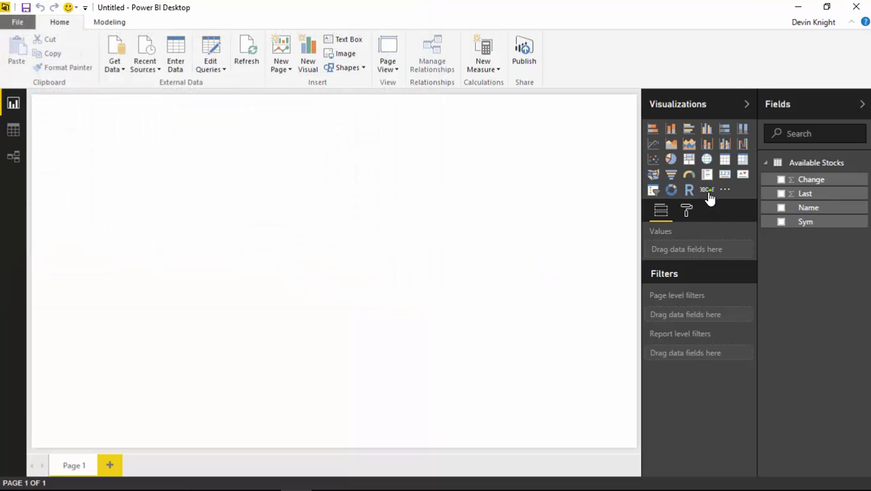
pyautogui.click(708, 190)
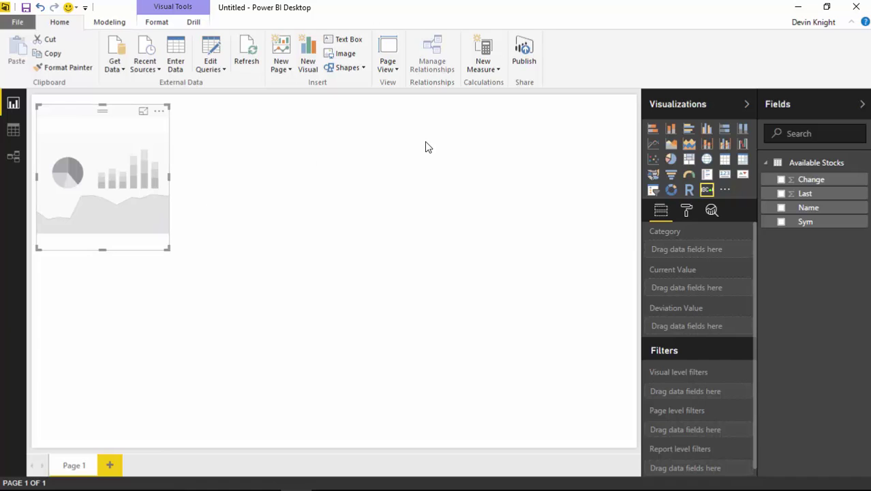
# - Create a separate table of Sym and Name, place it at the page's upper right, and enlarge it
pyautogui.click(517, 159)
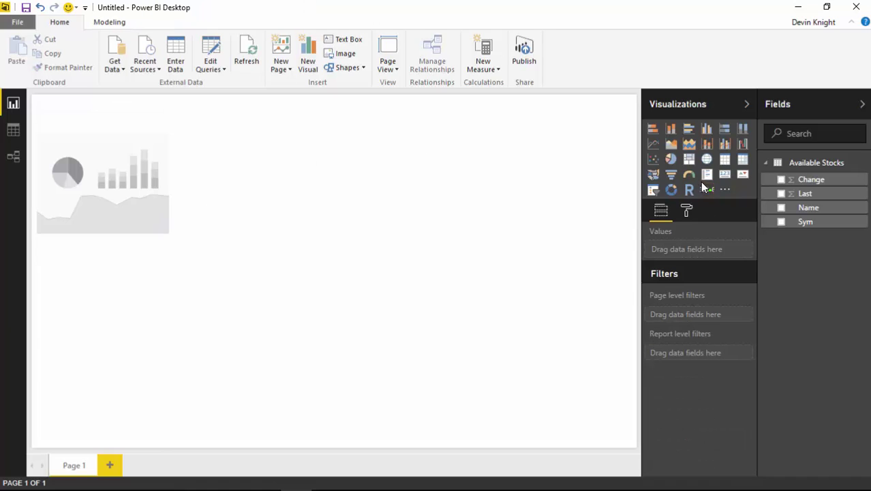
pyautogui.click(781, 222)
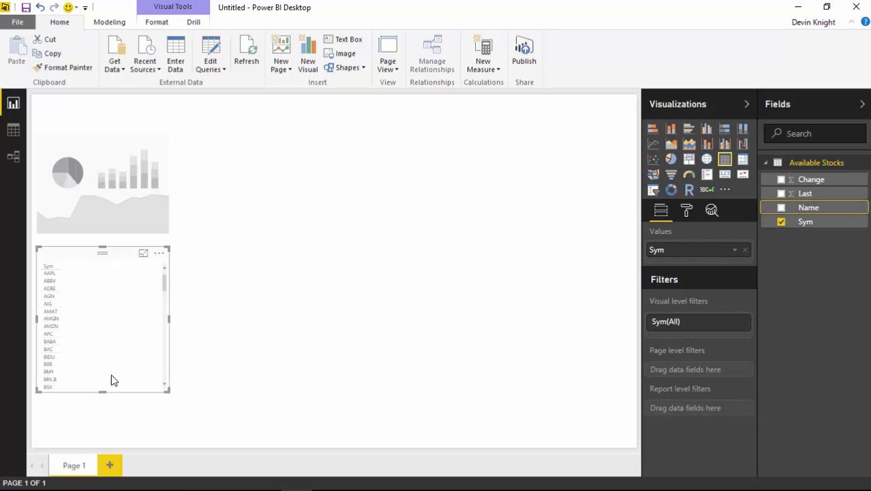
pyautogui.moveTo(83, 257); pyautogui.dragTo(551, 111)
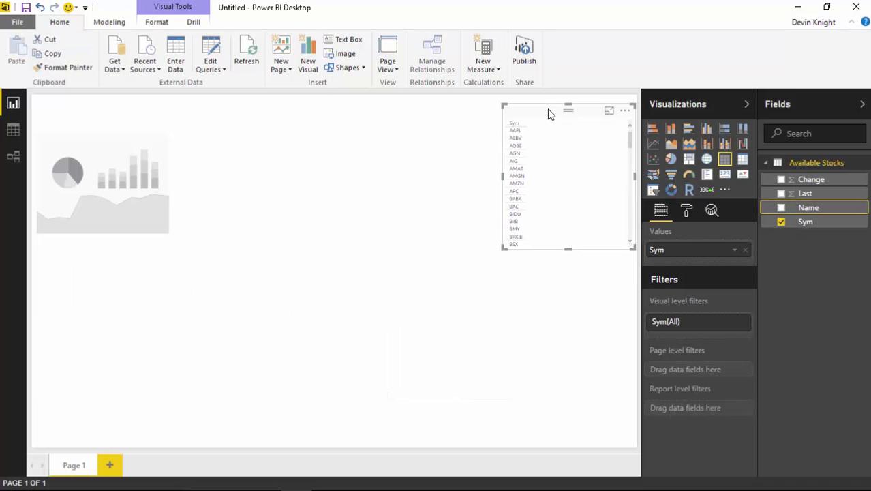
pyautogui.click(780, 208)
pyautogui.moveTo(505, 248); pyautogui.dragTo(335, 294)
# - Set the table's text size to 13 pt in its general formatting
pyautogui.click(686, 211)
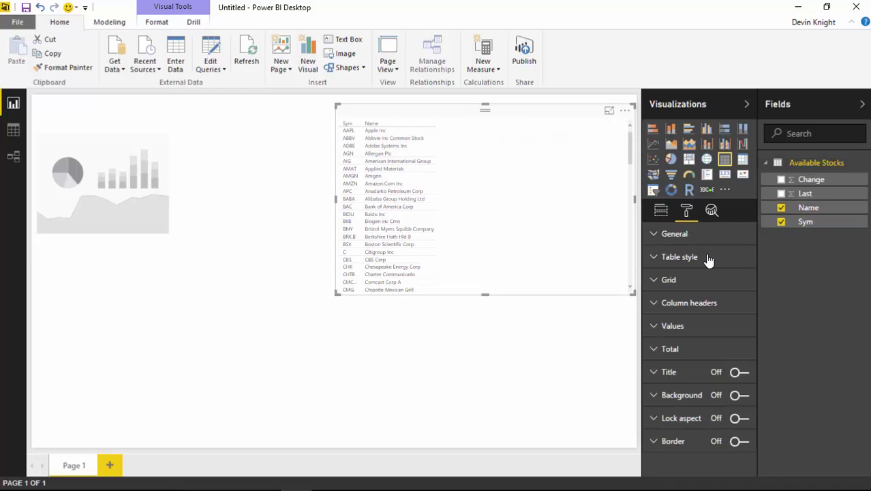
pyautogui.click(654, 238)
pyautogui.moveTo(710, 280); pyautogui.dragTo(715, 280)
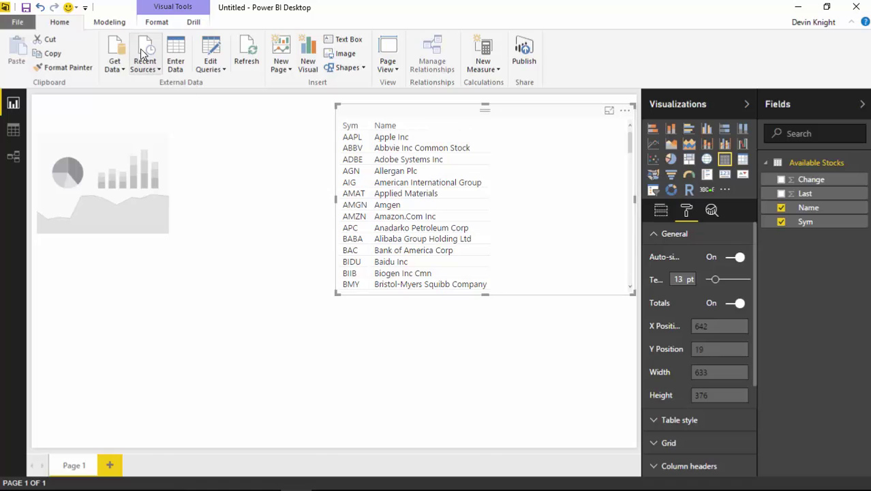
# - Add a calculated column to Available Stocks with the formula Stock Name and Symbol = [Name] & " ("&[Sym]&")"
pyautogui.click(120, 26)
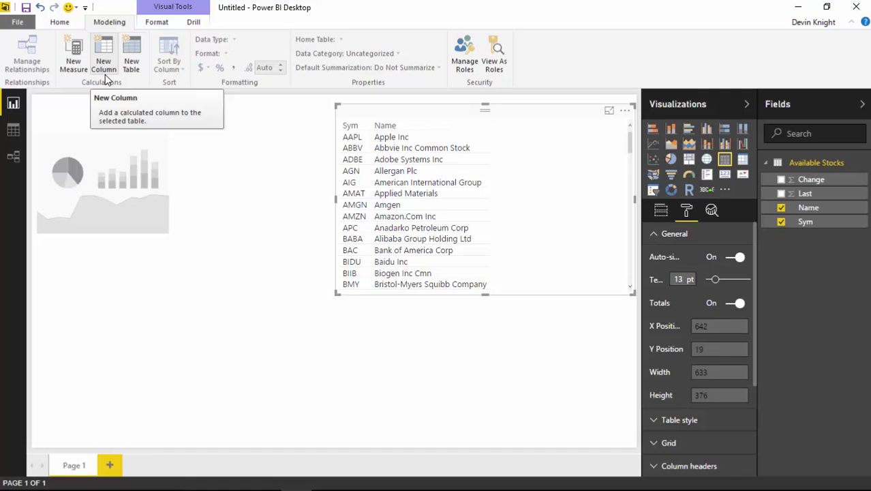
pyautogui.rightClick(807, 165)
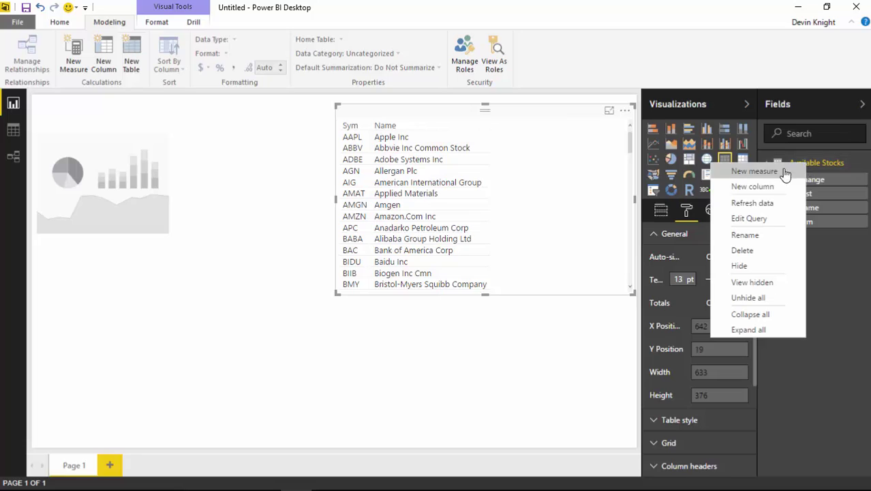
pyautogui.click(752, 187)
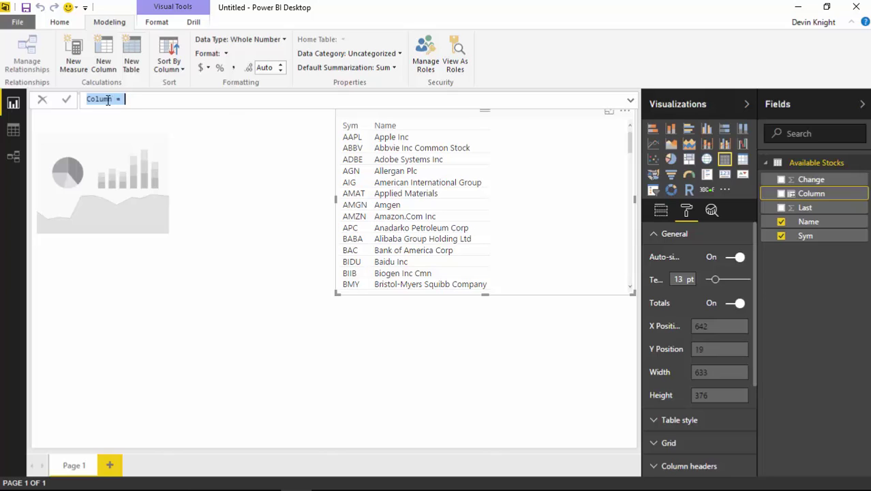
pyautogui.doubleClick(92, 99)
pyautogui.write('Stock Name and Symbol')
pyautogui.press('End')
pyautogui.write('[')
pyautogui.write('N')
pyautogui.press('Tab')
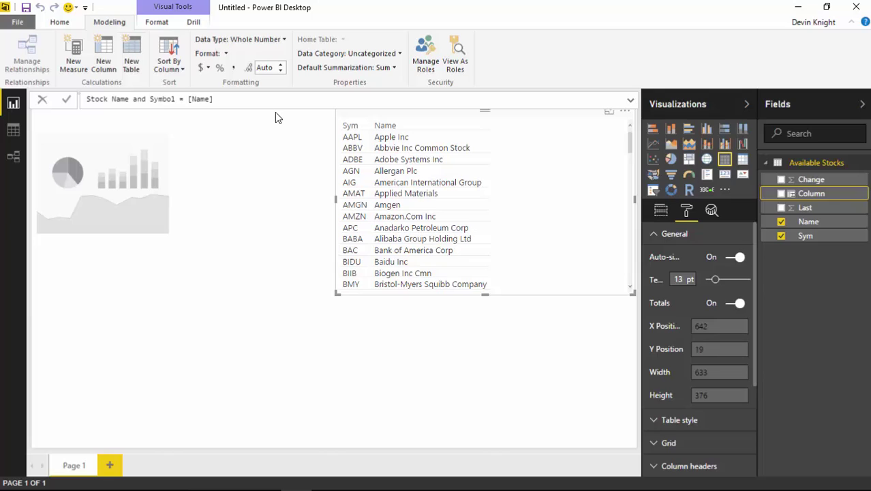
pyautogui.write('& "(')
pyautogui.press('BackSpace')
pyautogui.press('BackSpace')
pyautogui.write('("&[s')
pyautogui.press('Return')
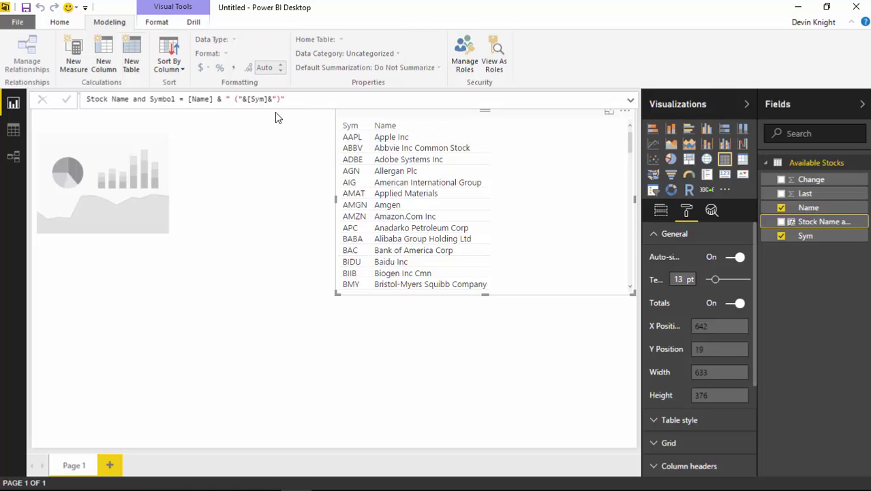
# - Preview the Stock Name and Symbol column in the table, and delete the table from the page
pyautogui.click(781, 222)
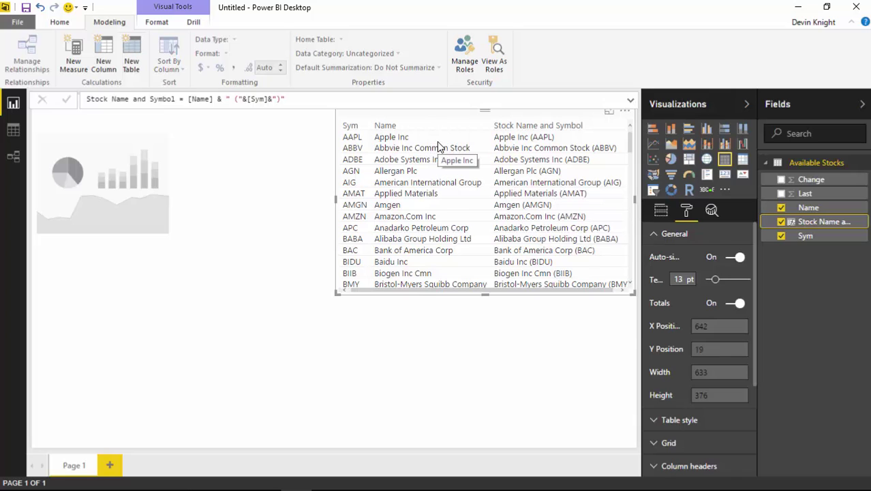
pyautogui.press('Delete')
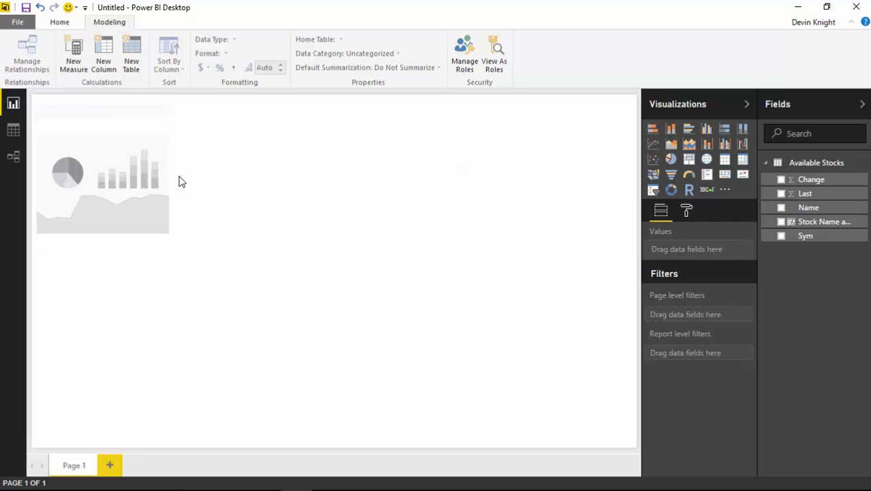
# - Assign Stock Name and Symbol as the Scroller's Category, Last as Current Value and Change as Deviation Value, and widen the visual across the page
pyautogui.click(117, 180)
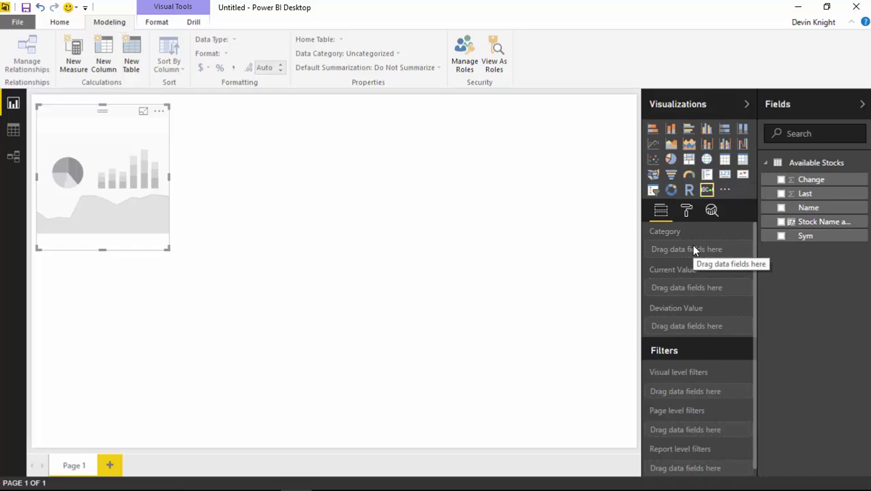
pyautogui.moveTo(796, 221); pyautogui.dragTo(676, 253)
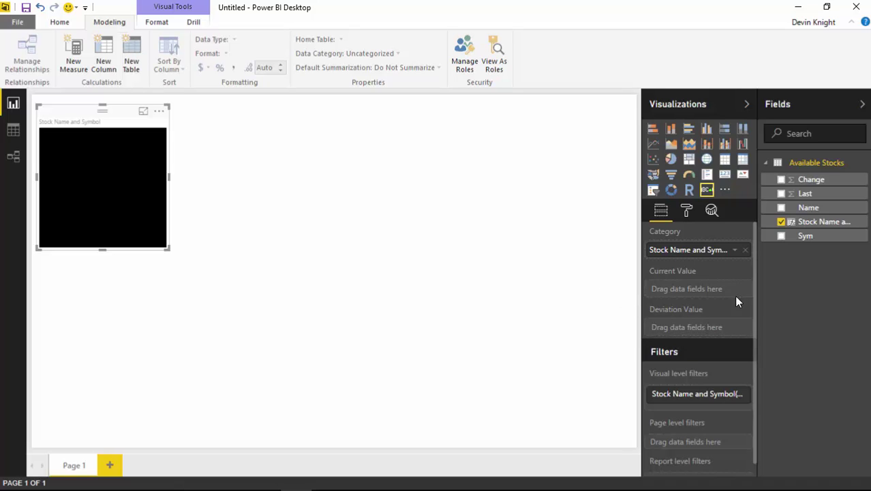
pyautogui.moveTo(805, 196); pyautogui.dragTo(726, 296)
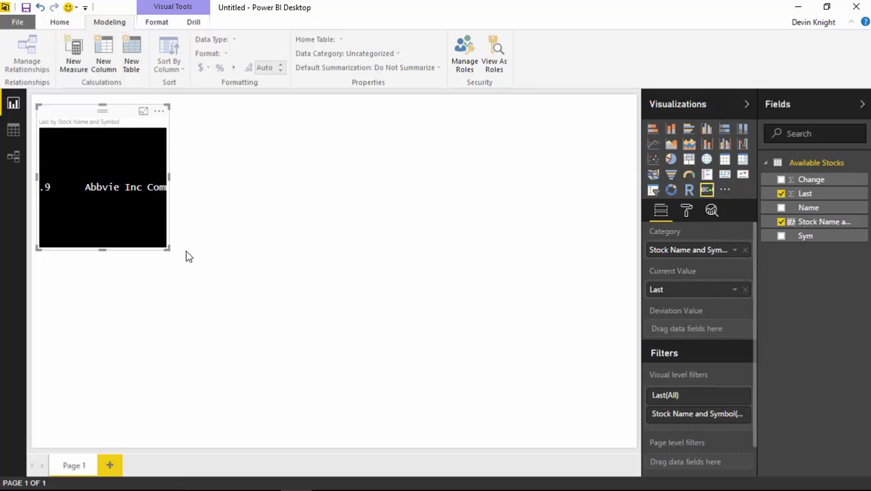
pyautogui.moveTo(171, 249); pyautogui.dragTo(624, 247)
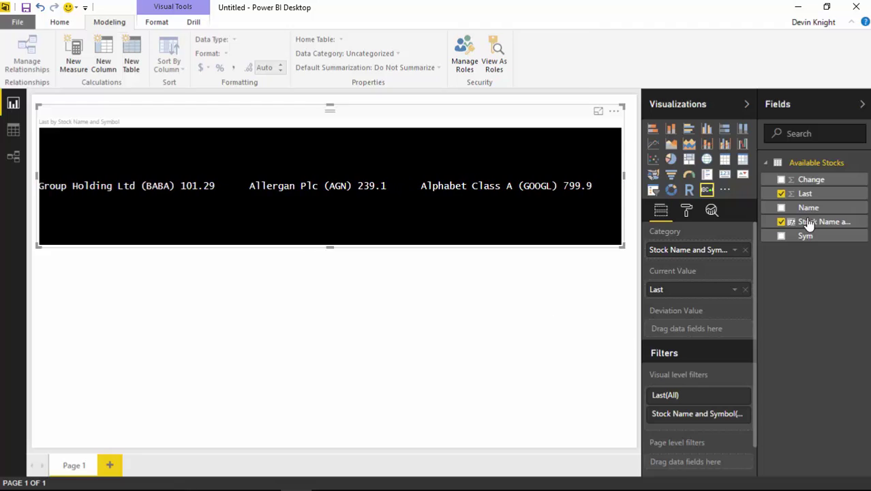
pyautogui.moveTo(822, 184); pyautogui.dragTo(727, 333)
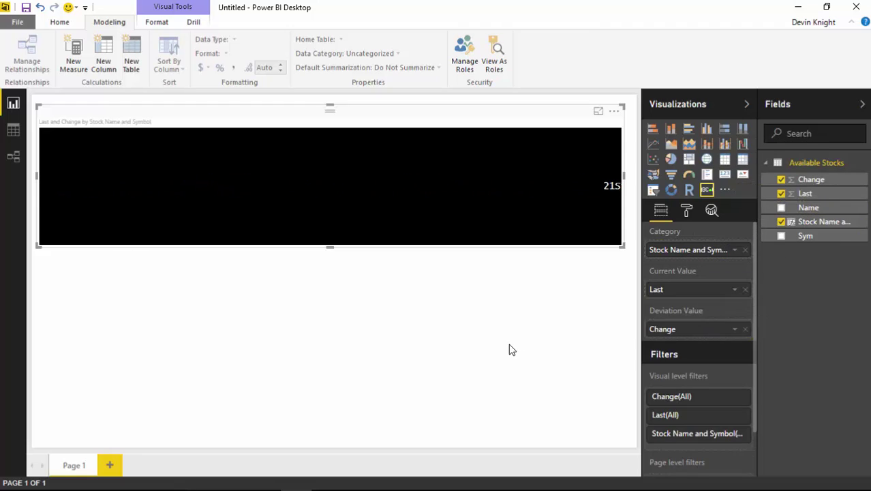
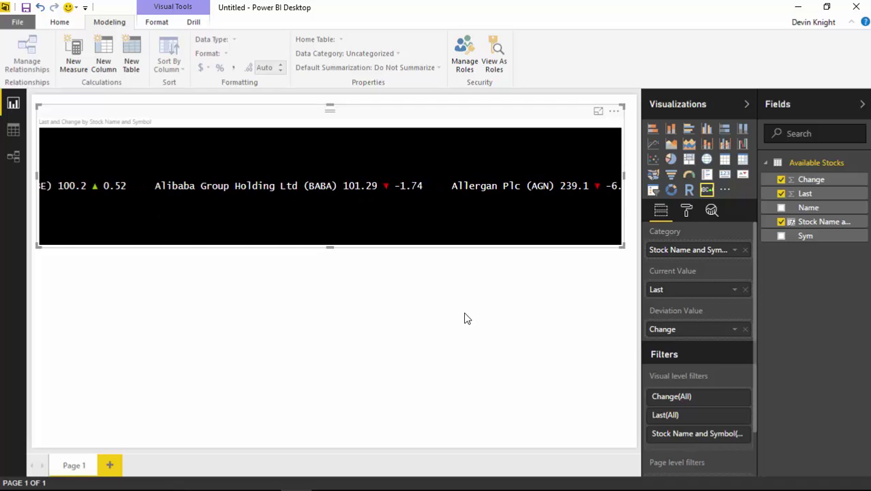
# - Sort the Stock Name and Symbol column by the Sym column
pyautogui.click(822, 223)
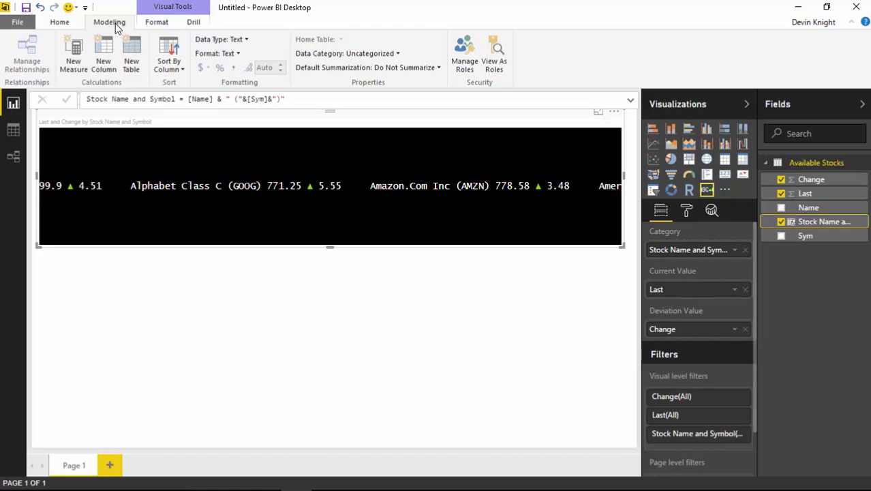
pyautogui.click(169, 73)
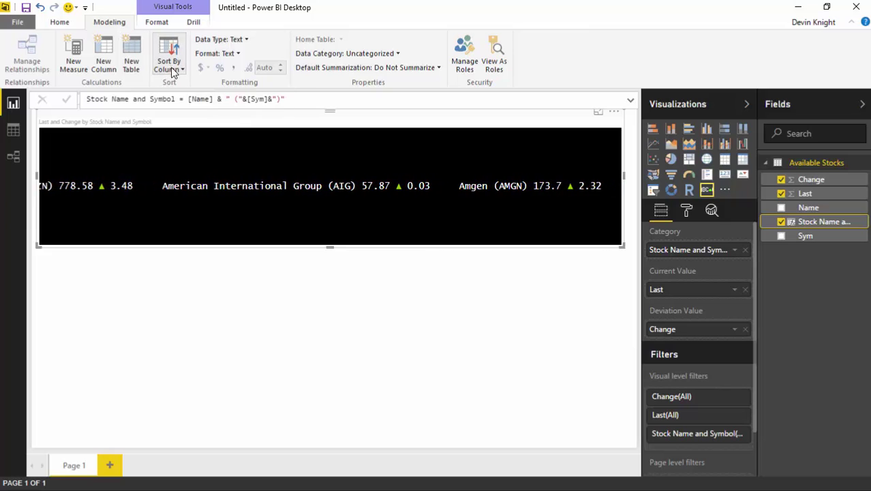
pyautogui.click(172, 68)
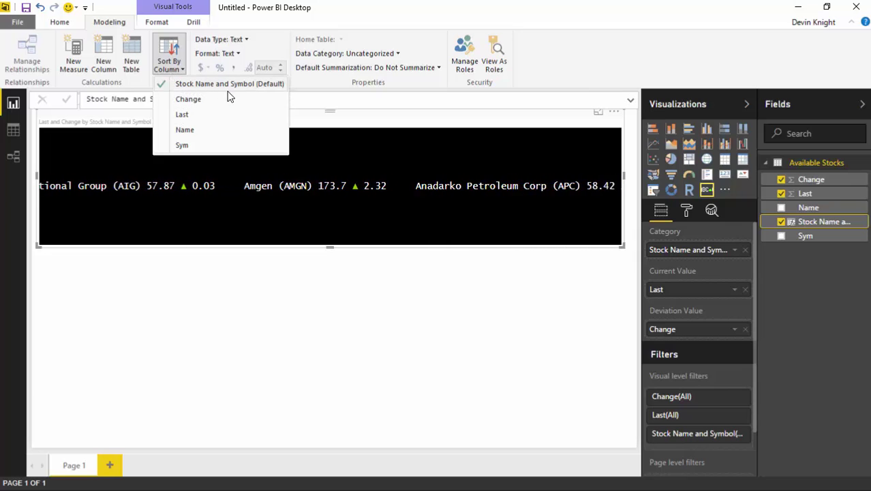
pyautogui.click(186, 145)
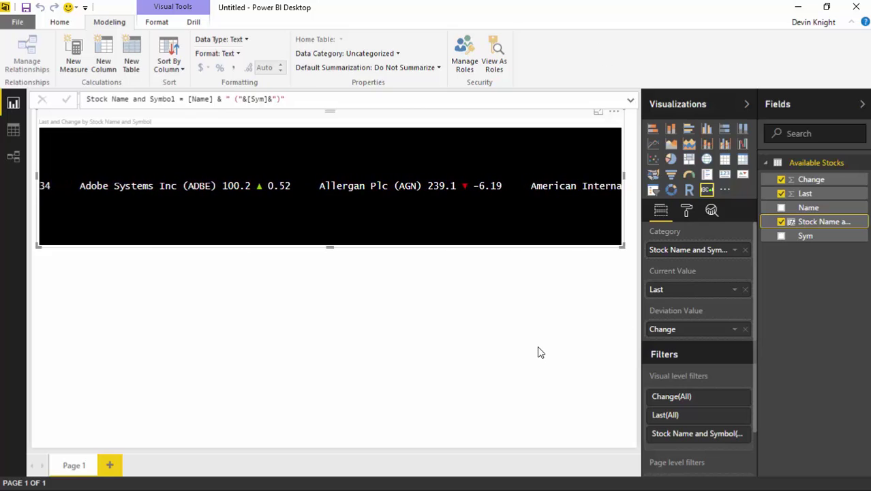
# - Try auto-size font on the Scroller, turn it off again, and reduce the visual to a shorter banner
pyautogui.click(687, 213)
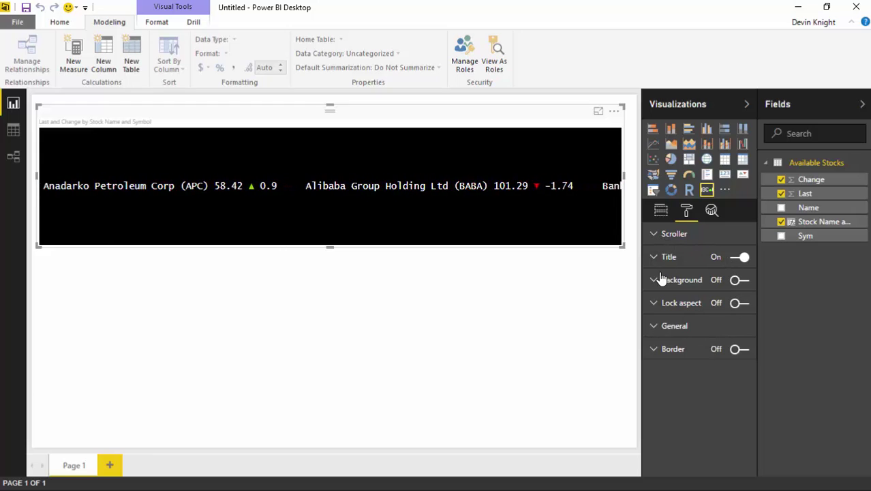
pyautogui.click(653, 232)
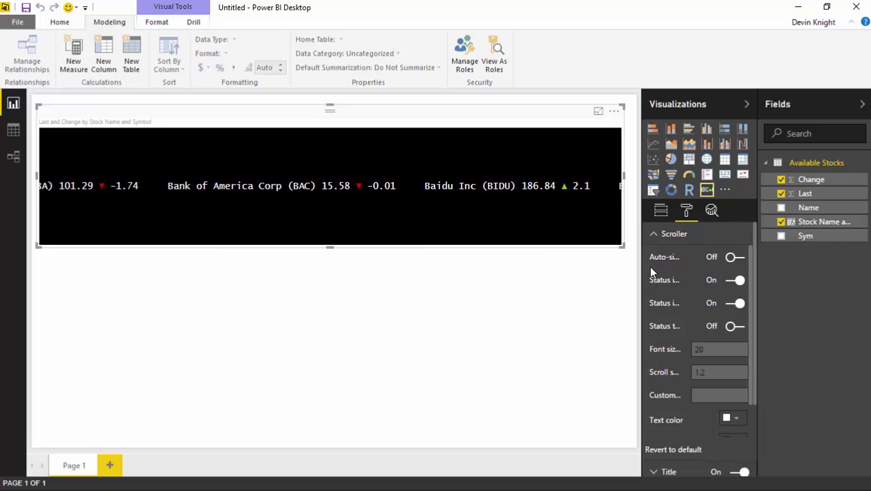
pyautogui.moveTo(641, 274); pyautogui.dragTo(597, 285)
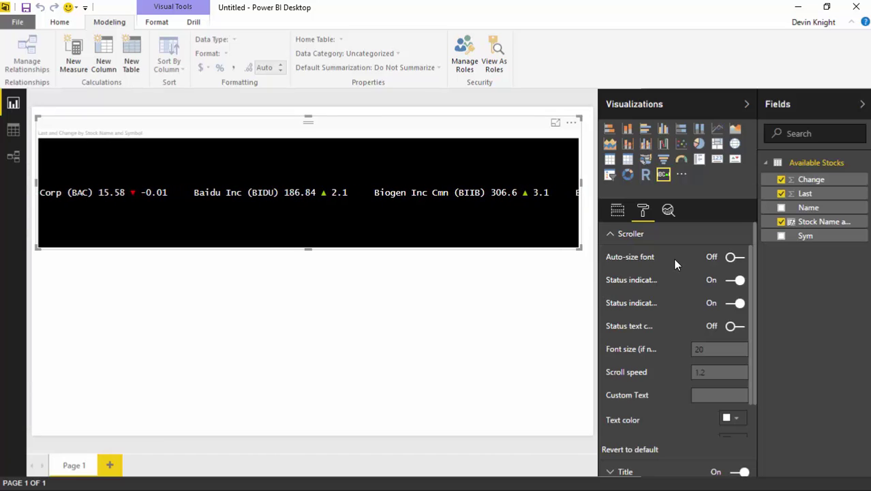
pyautogui.click(735, 257)
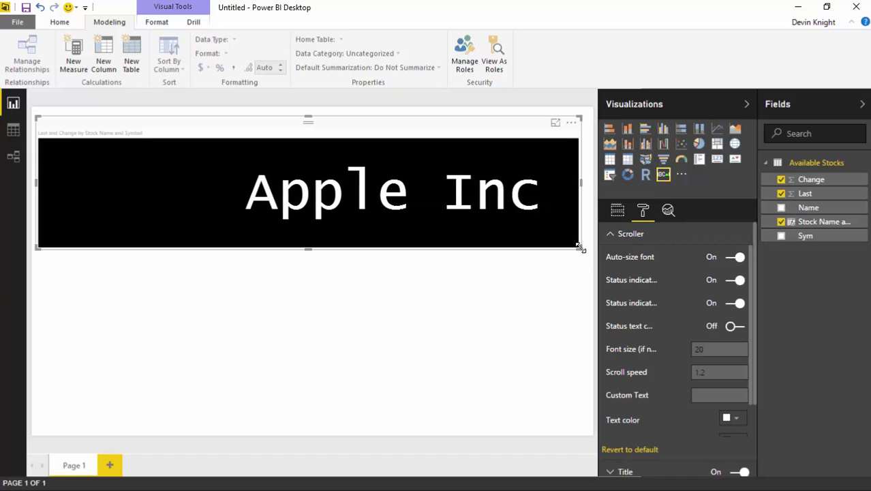
pyautogui.moveTo(581, 249); pyautogui.dragTo(548, 172)
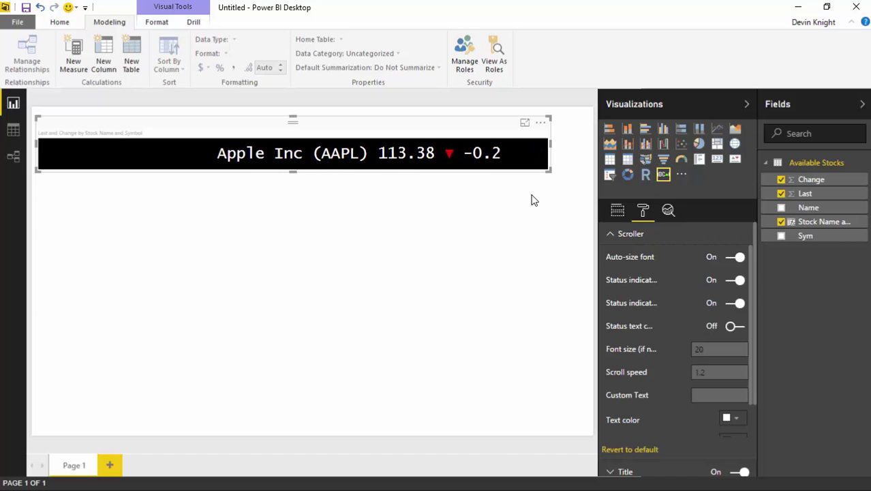
pyautogui.click(737, 257)
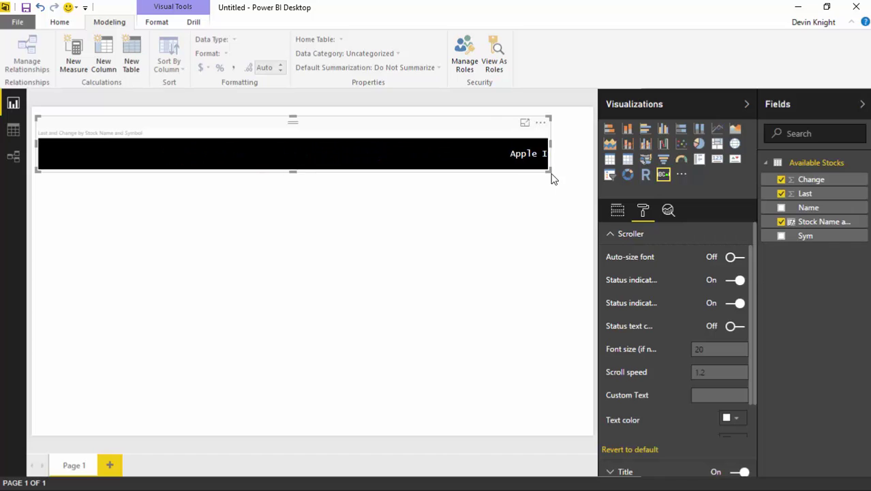
pyautogui.moveTo(553, 178); pyautogui.dragTo(564, 224)
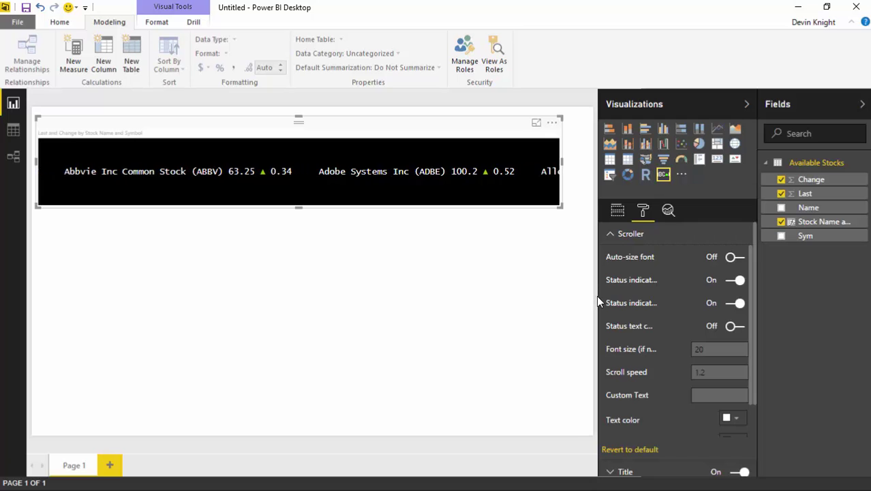
# - Toggle the Scroller's status indicator off and back on, and switch from status indicator coloring to status text coloring
pyautogui.moveTo(597, 301); pyautogui.dragTo(528, 319)
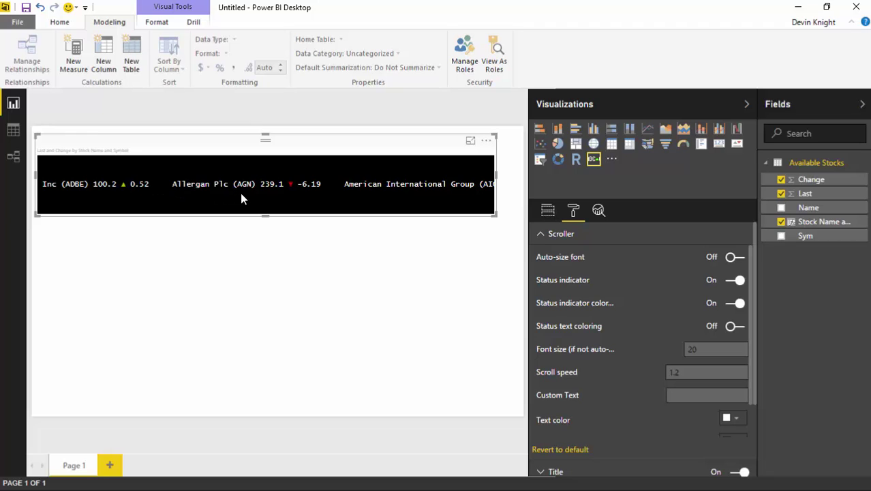
pyautogui.click(738, 280)
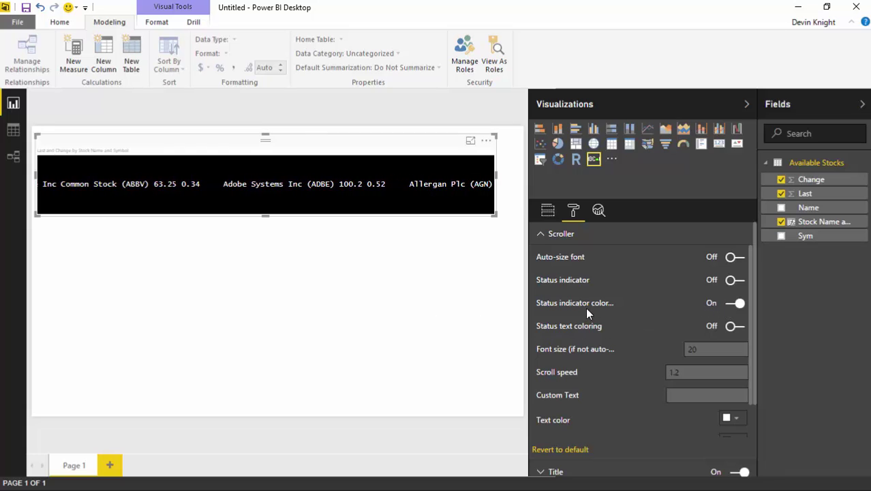
pyautogui.click(733, 280)
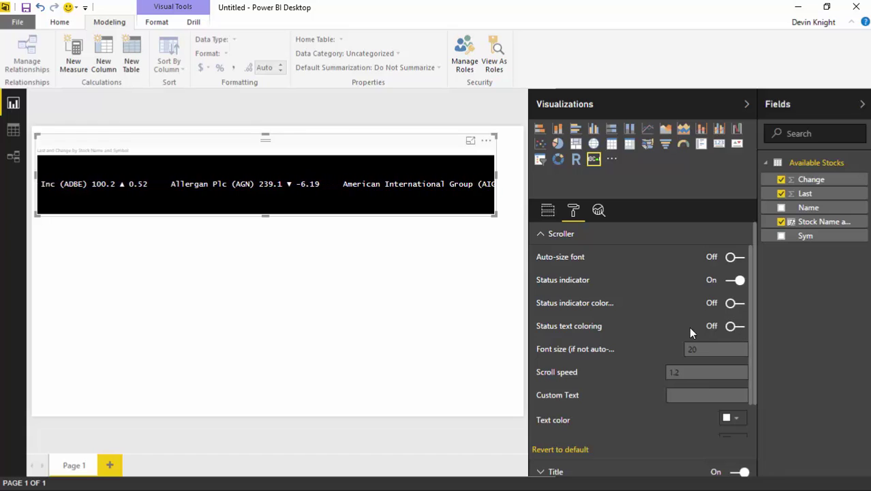
pyautogui.click(732, 327)
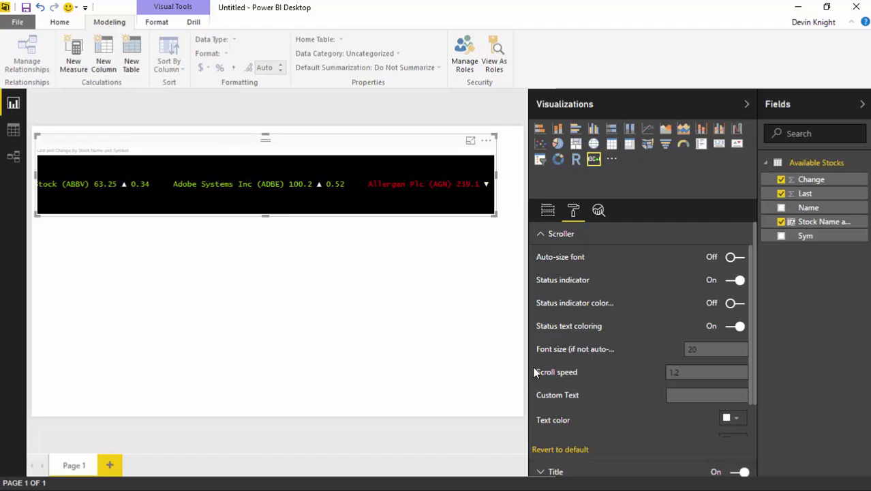
# - Toggle auto-size font on and back off, and set the Scroller's font size to 40 and scroll speed to 2.5
pyautogui.moveTo(524, 369); pyautogui.dragTo(492, 371)
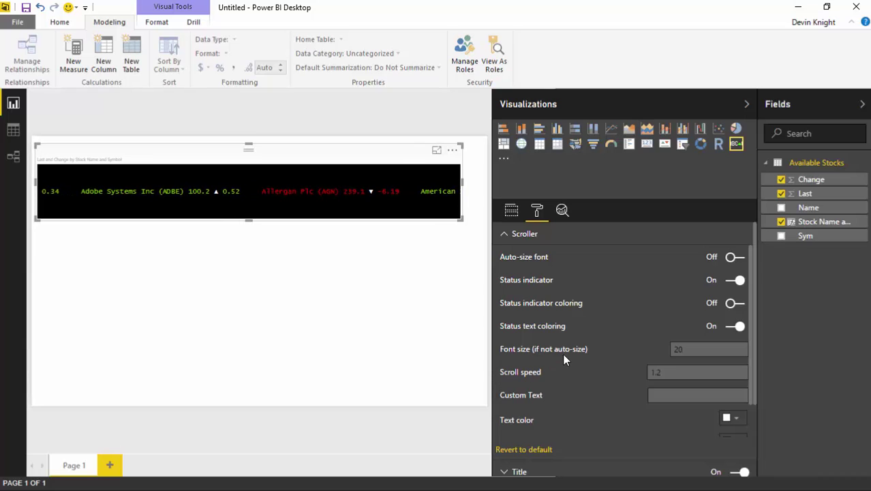
pyautogui.click(729, 265)
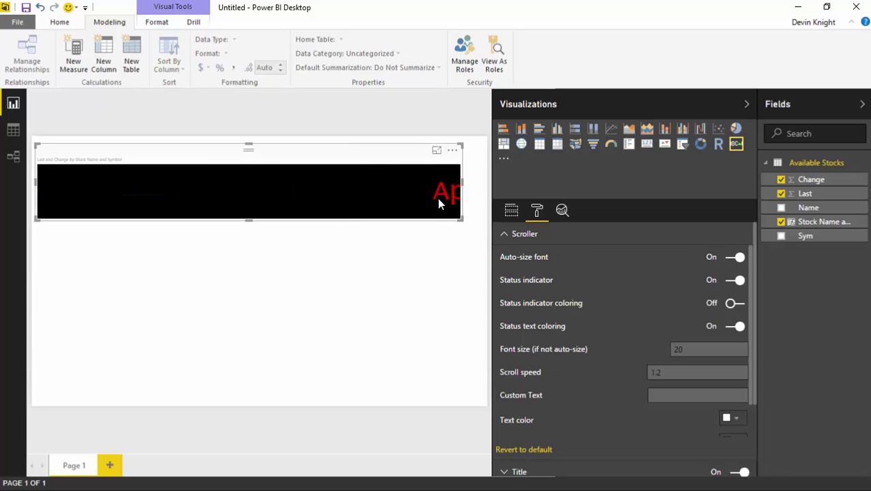
pyautogui.click(739, 261)
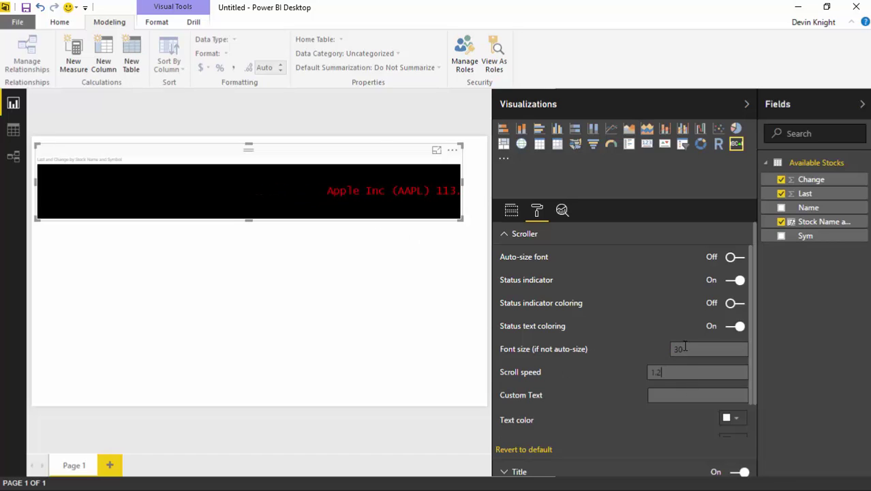
pyautogui.write('40')
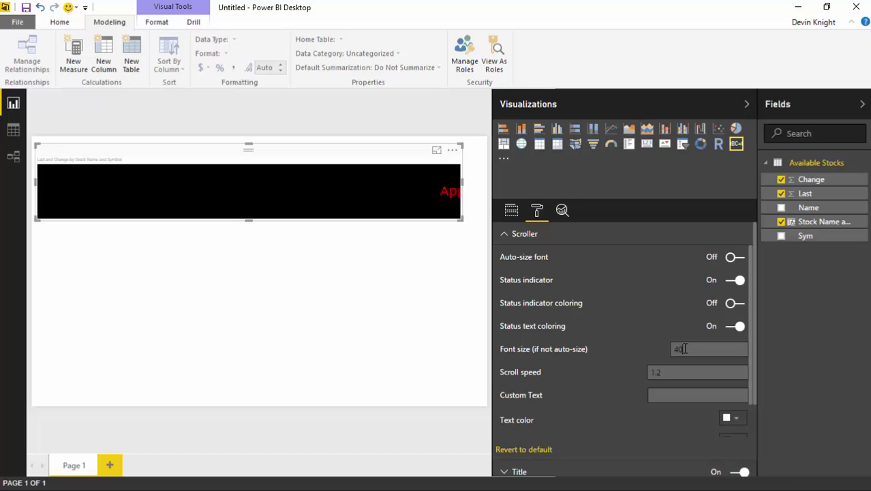
pyautogui.press('Tab')
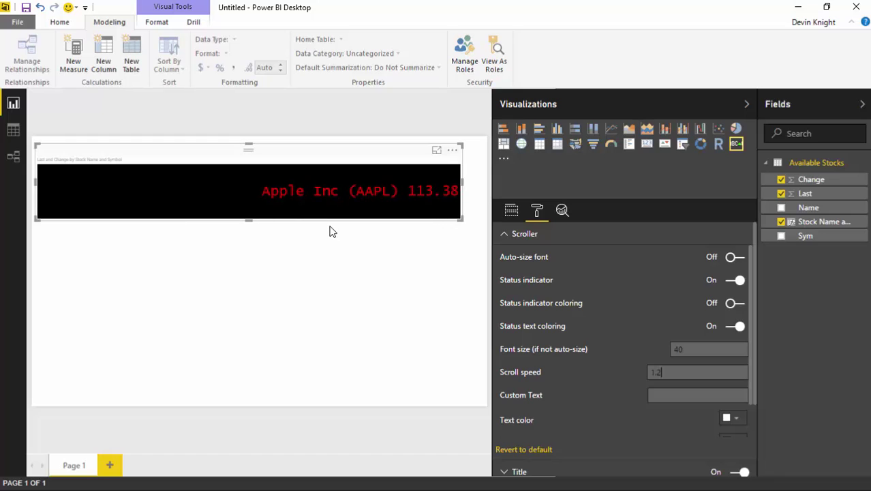
pyautogui.doubleClick(681, 375)
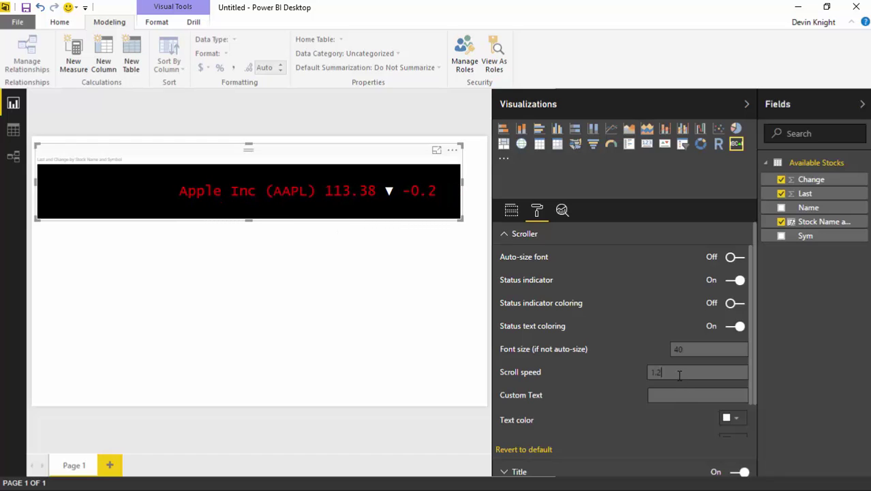
pyautogui.write('2.5')
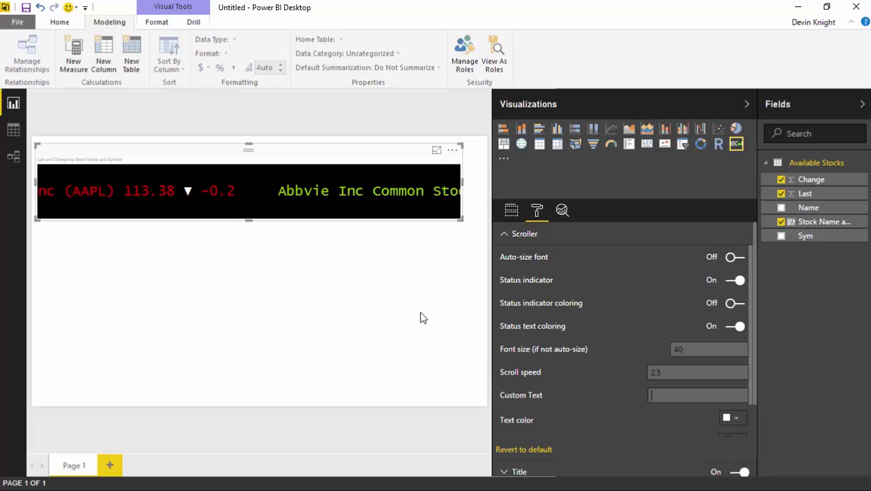
# - Try the custom text "Blah" in the Scroller and clear it again
pyautogui.scroll(-3, 631, 359)
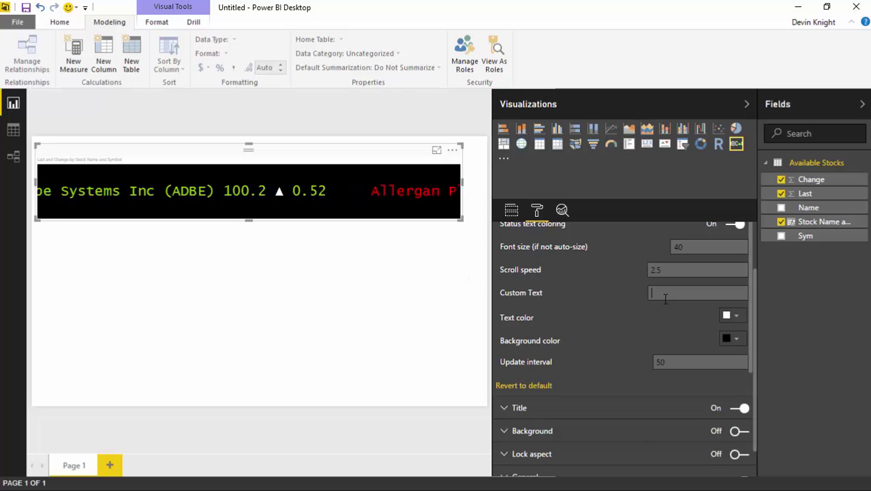
pyautogui.write('Blah')
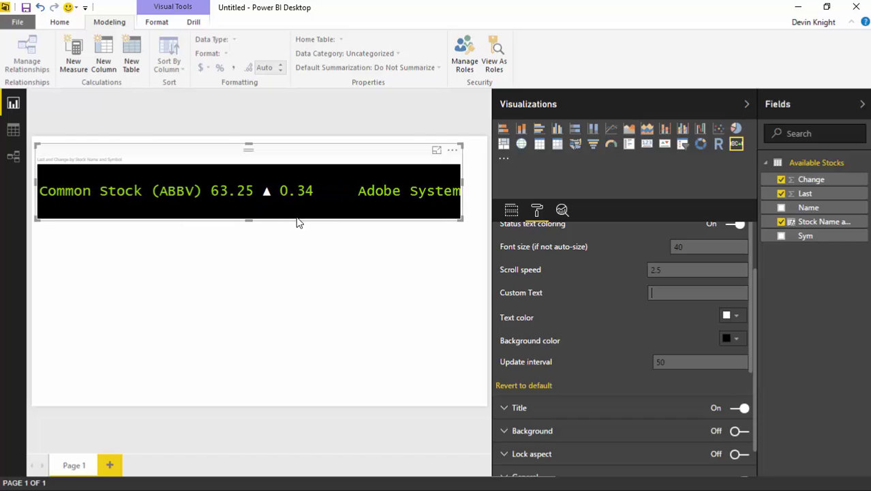
# - Turn off status text coloring and set the Scroller's text color to teal green after trying dark red
pyautogui.moveTo(754, 294); pyautogui.dragTo(727, 272)
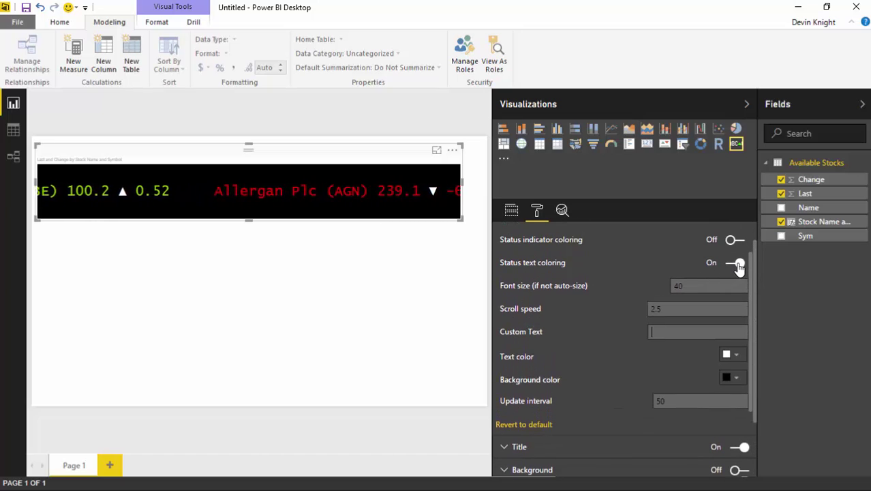
pyautogui.click(736, 264)
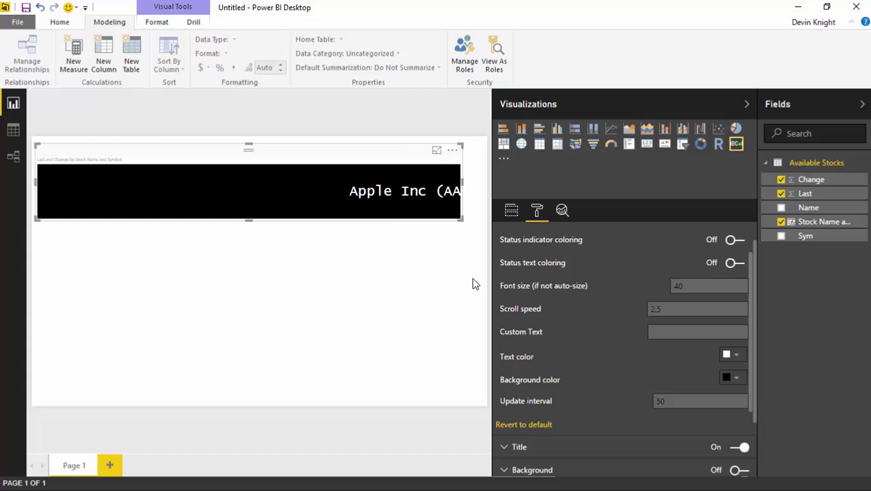
pyautogui.click(728, 354)
pyautogui.click(729, 365)
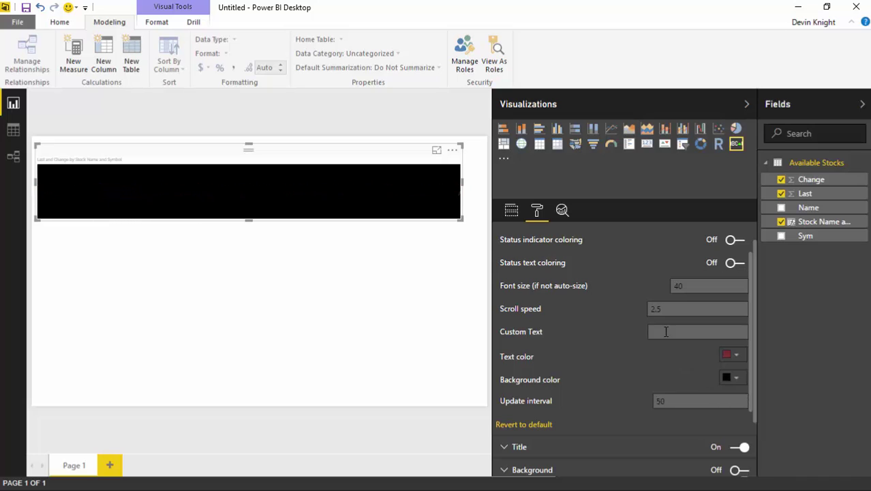
pyautogui.click(736, 356)
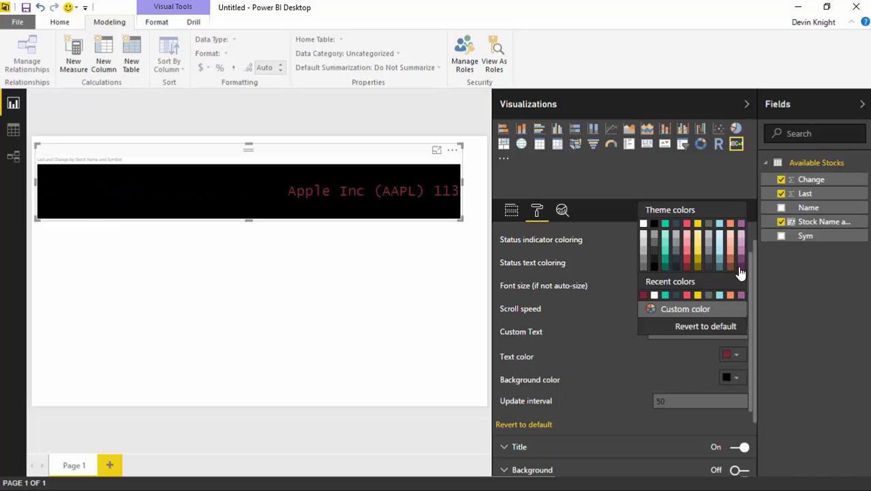
pyautogui.click(665, 295)
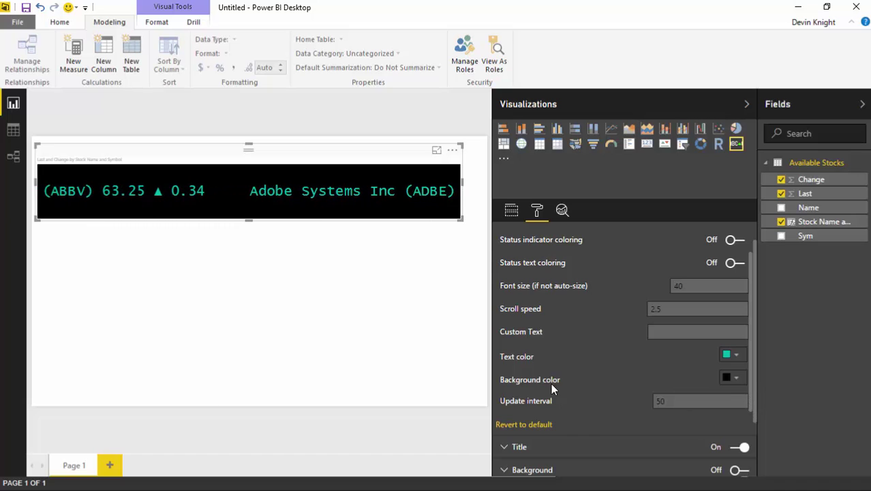
# - Try a white background color for the Scroller
pyautogui.click(736, 377)
pyautogui.click(644, 248)
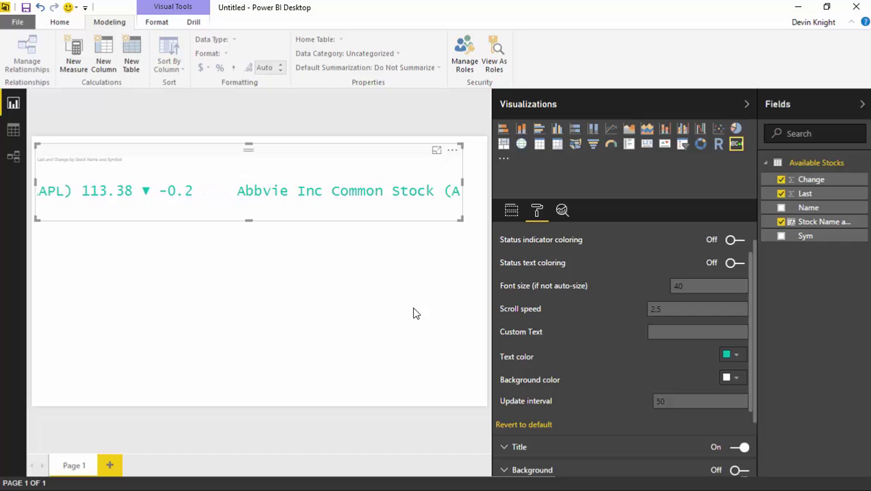
pyautogui.scroll(-1, 753, 404)
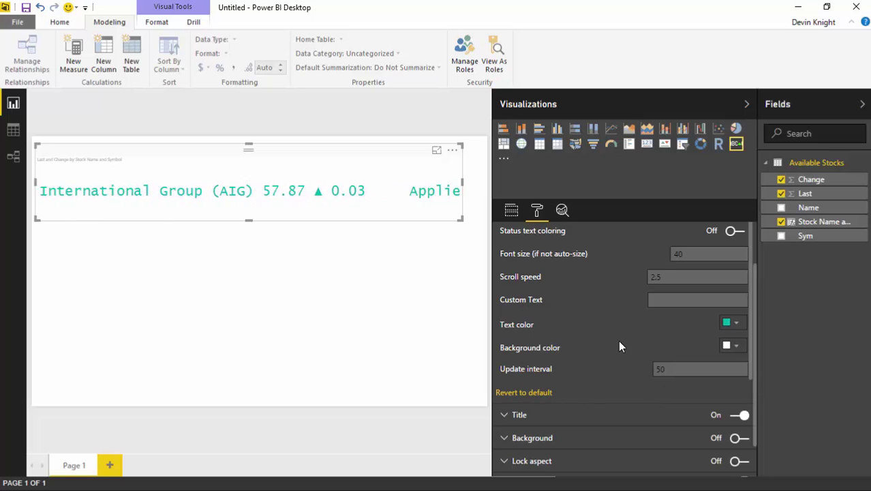
pyautogui.moveTo(753, 295); pyautogui.dragTo(751, 273)
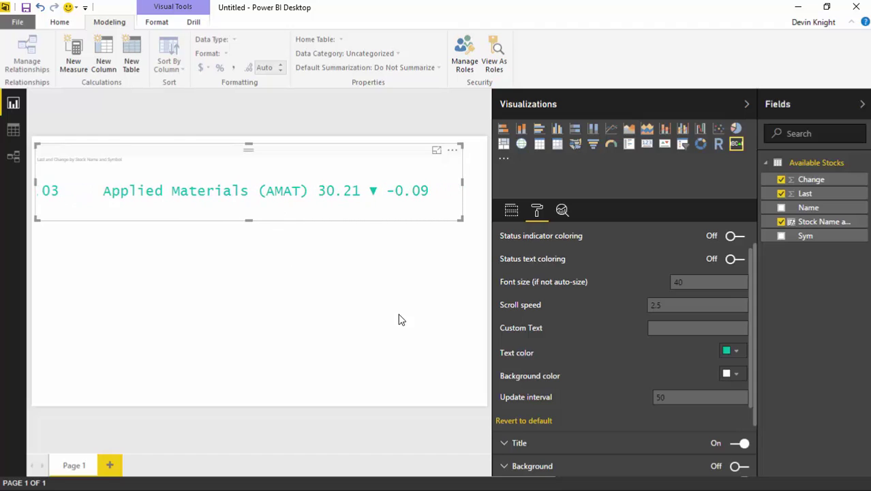
pyautogui.moveTo(750, 277); pyautogui.dragTo(751, 256)
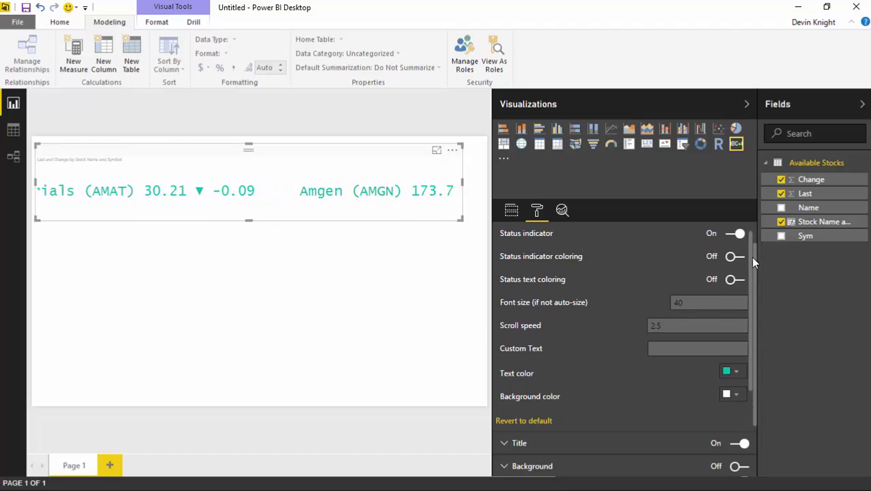
pyautogui.click(335, 299)
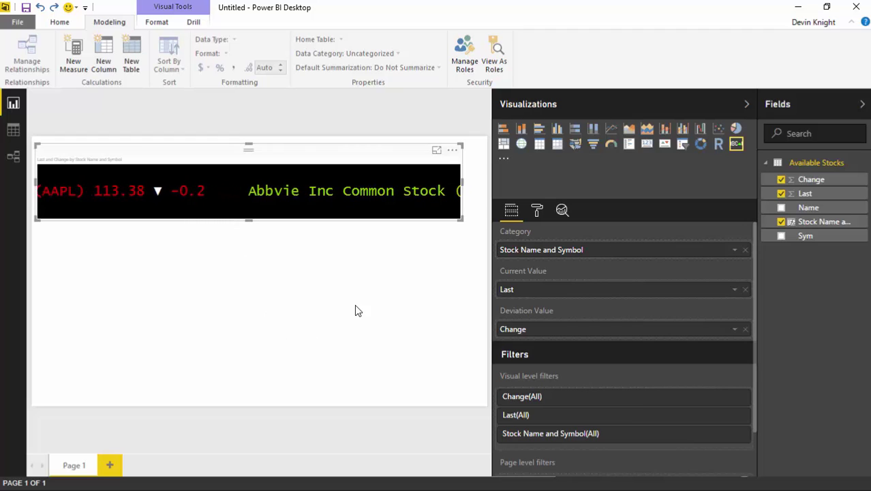
# - Center the Scroller visual's title
pyautogui.click(536, 213)
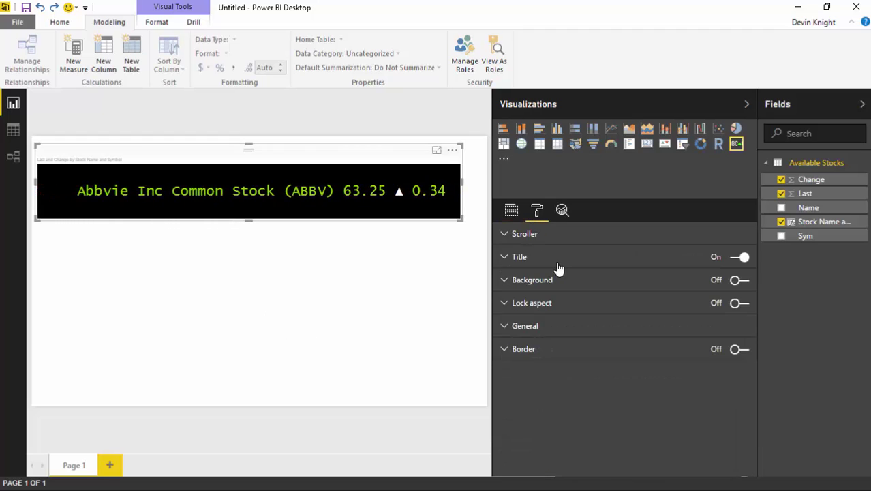
pyautogui.click(510, 262)
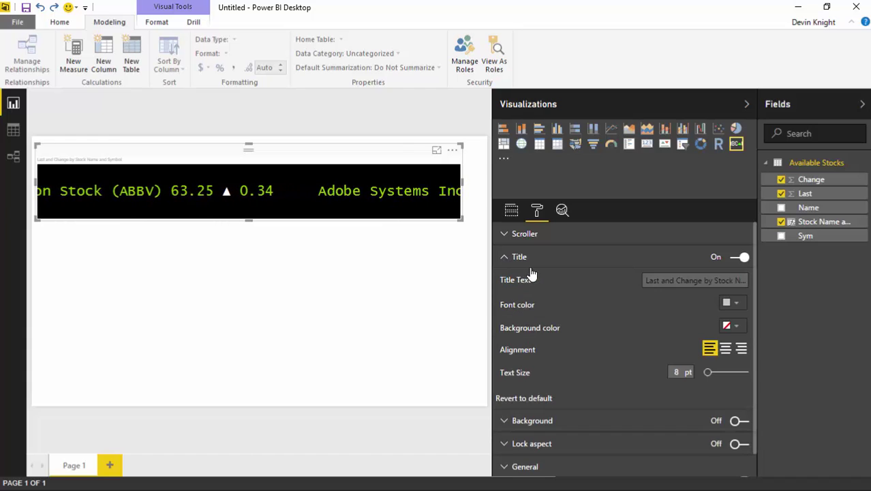
pyautogui.click(725, 349)
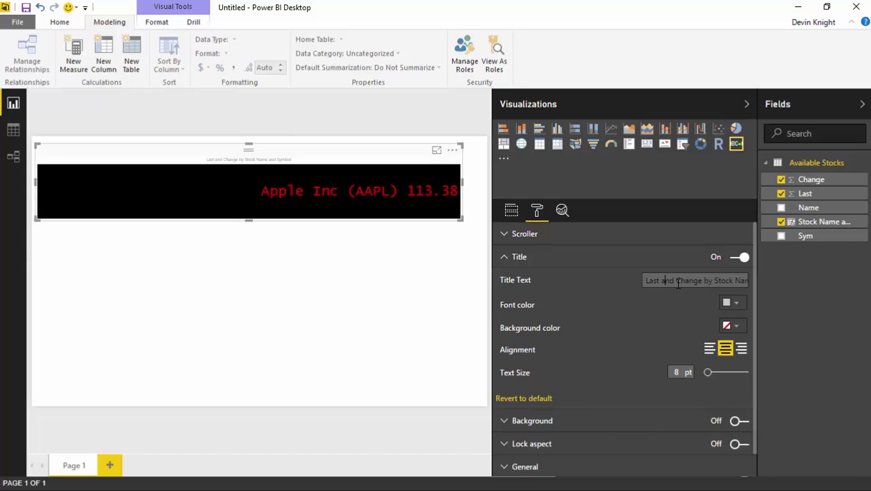
# - Replace the Scroller's title text with "Stock Changes"
pyautogui.moveTo(714, 282); pyautogui.dragTo(317, 232)
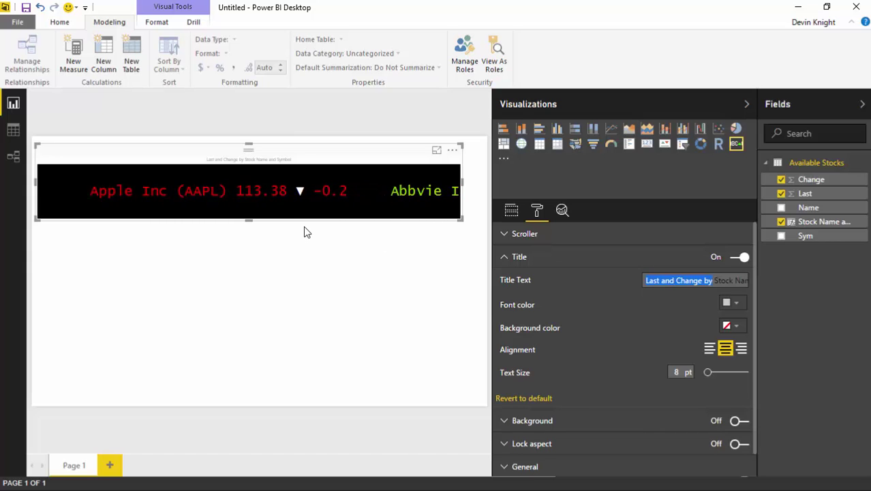
pyautogui.press('BackSpace')
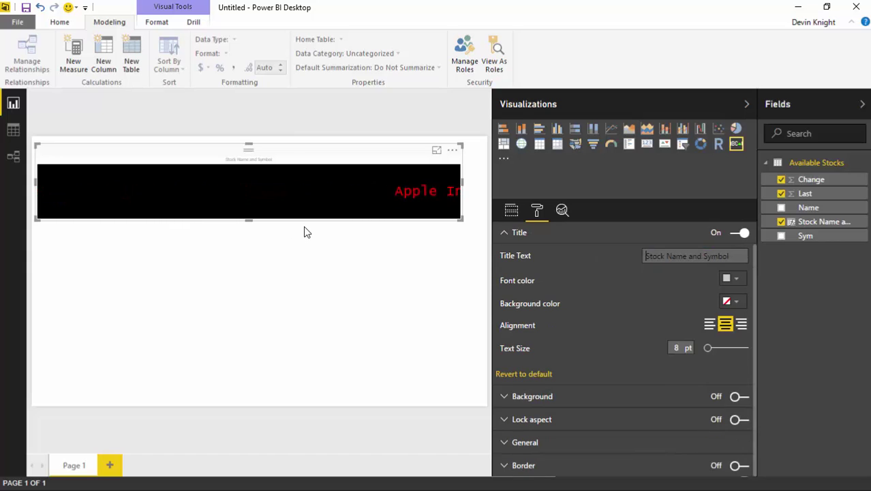
pyautogui.press('BackSpace')
pyautogui.press('BackSpace')
pyautogui.press('BackSpace')
pyautogui.press('BackSpace')
pyautogui.press('BackSpace')
pyautogui.press('BackSpace')
pyautogui.press('BackSpace')
pyautogui.press('BackSpace')
pyautogui.press('BackSpace')
pyautogui.press('BackSpace')
pyautogui.press('BackSpace')
pyautogui.press('BackSpace')
pyautogui.press('BackSpace')
pyautogui.press('BackSpace')
pyautogui.press('BackSpace')
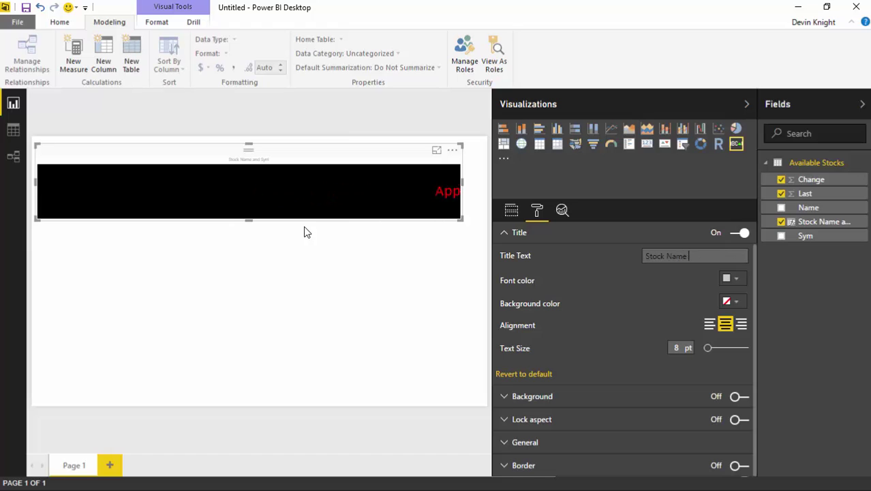
pyautogui.write('Changes')
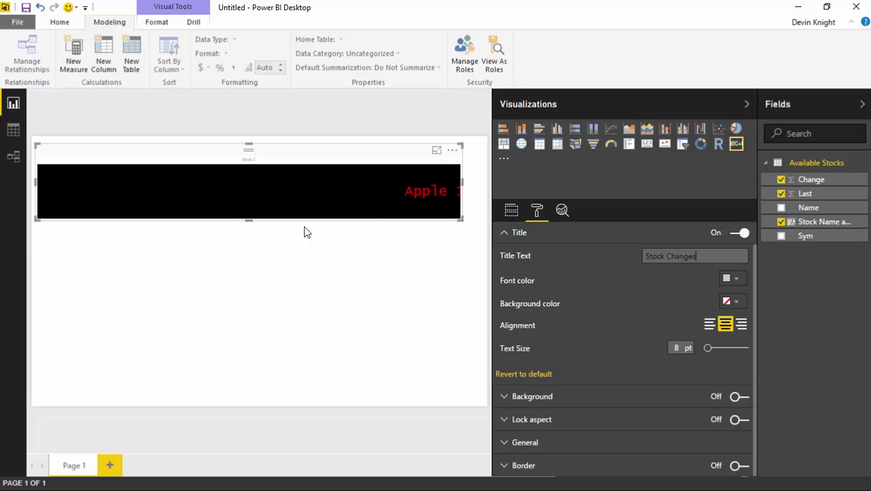
# - Set the title's text size to 22 pt and its font color to black
pyautogui.moveTo(712, 353); pyautogui.dragTo(724, 353)
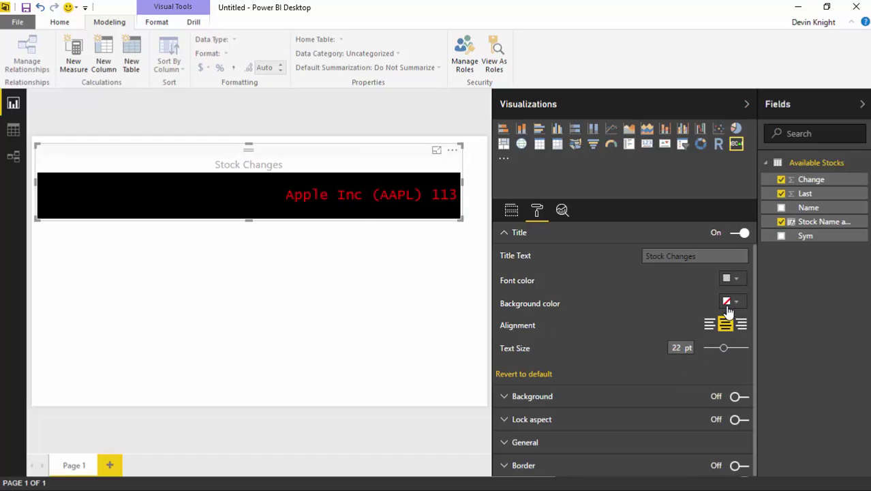
pyautogui.click(733, 278)
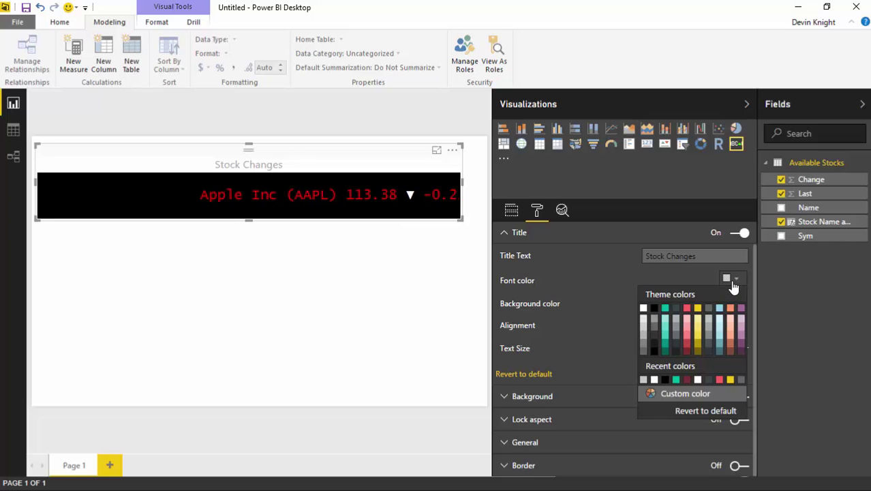
pyautogui.click(654, 307)
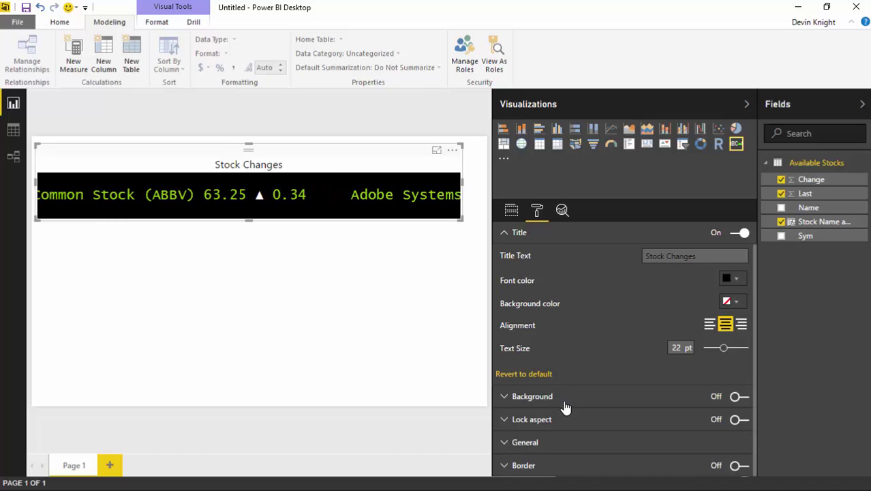
# - Examine the Scroller's background options and its general position and size settings
pyautogui.click(516, 399)
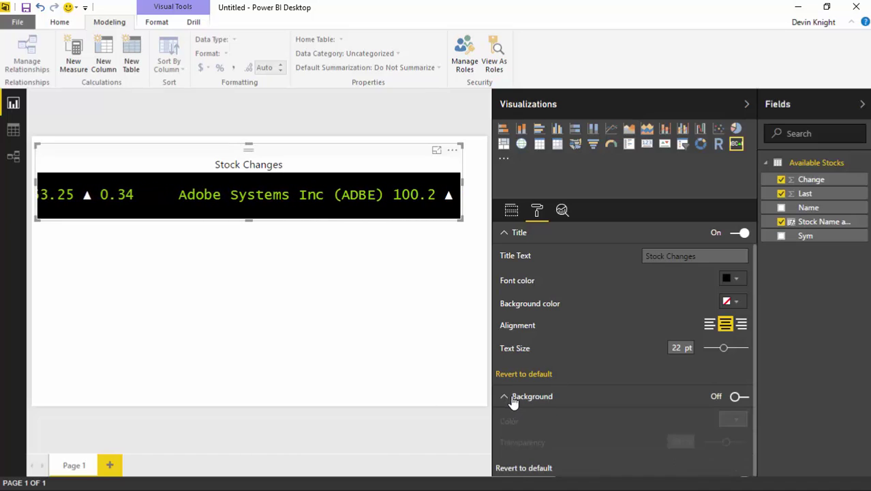
pyautogui.click(504, 398)
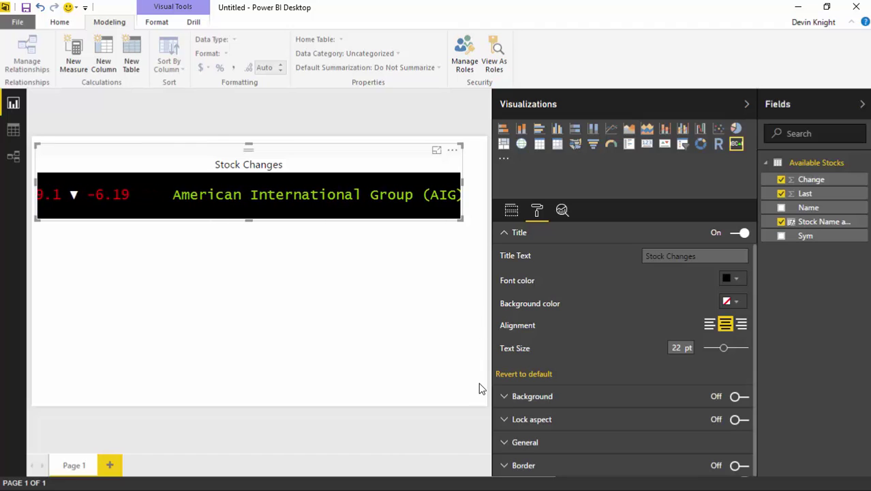
pyautogui.click(516, 447)
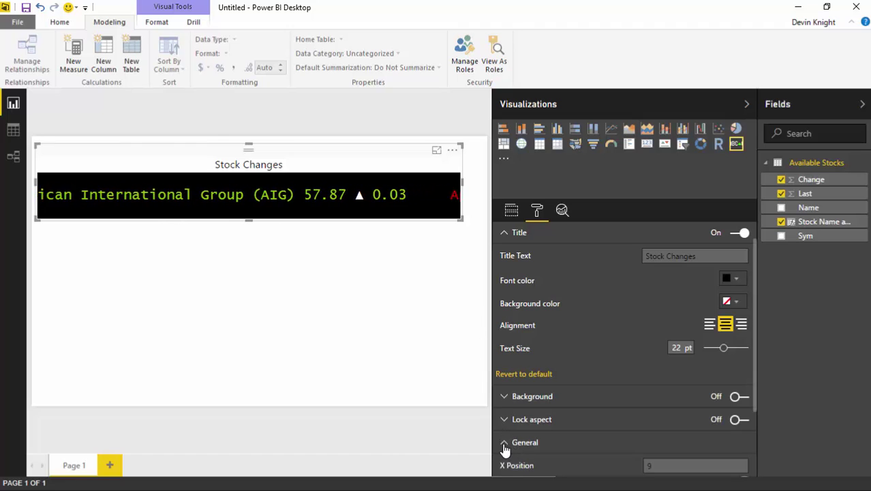
pyautogui.scroll(-3, 518, 435)
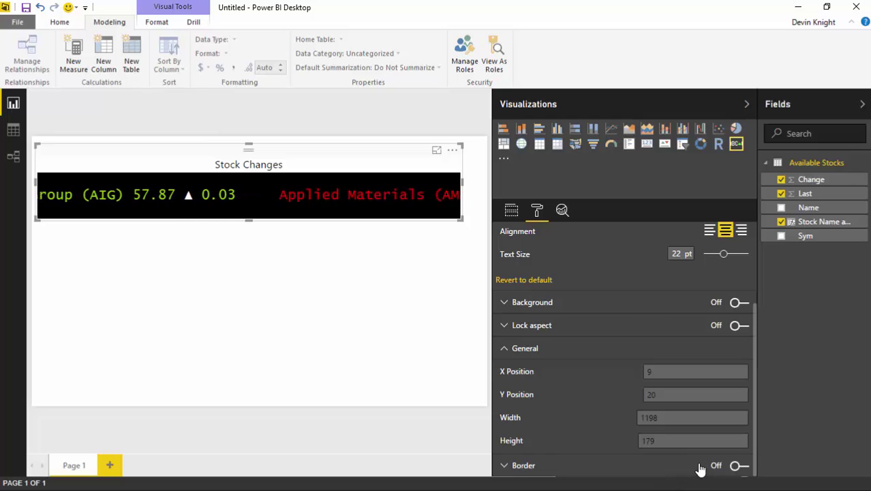
pyautogui.click(512, 352)
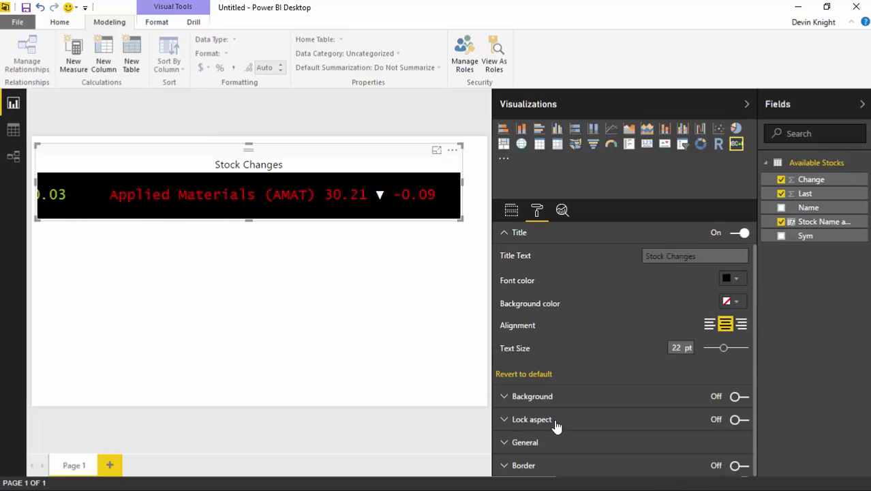
# - Turn on the border around the Scroller visual
pyautogui.click(512, 466)
pyautogui.scroll(-1, 567, 451)
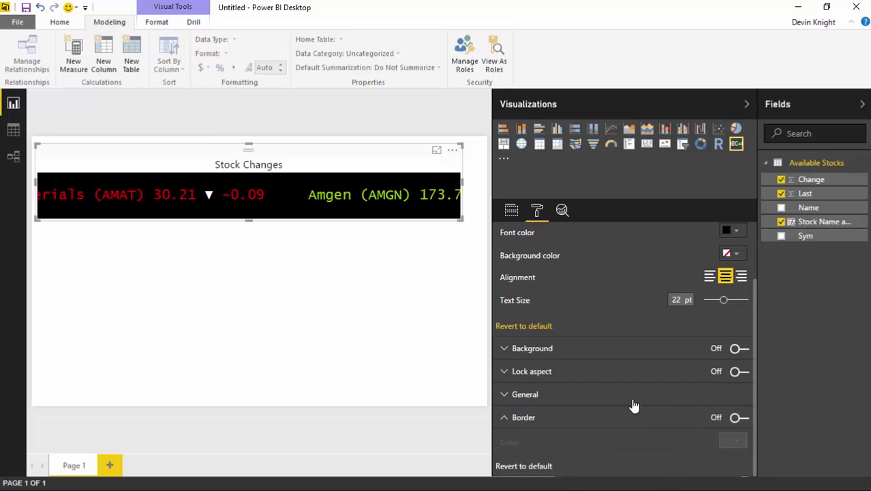
pyautogui.click(738, 417)
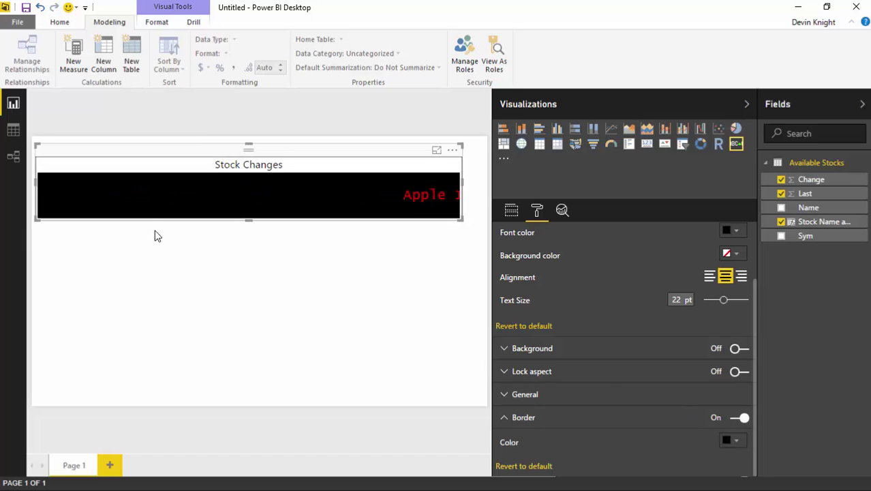
pyautogui.click(506, 418)
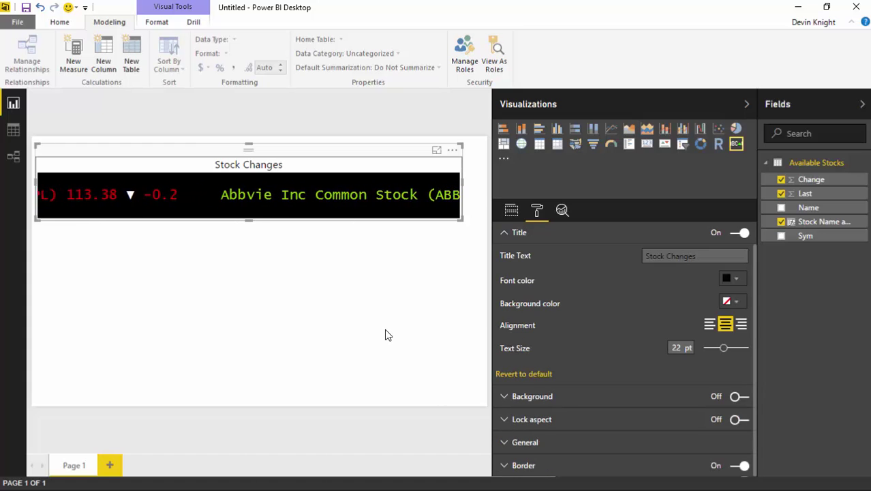
# - Collapse the title settings and show the Scroller-specific formatting options again
pyautogui.scroll(1, 613, 296)
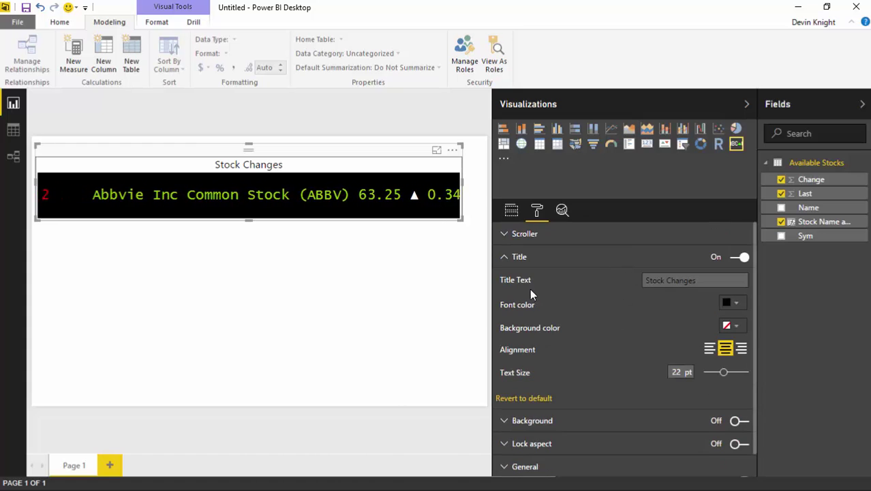
pyautogui.click(506, 257)
pyautogui.click(511, 233)
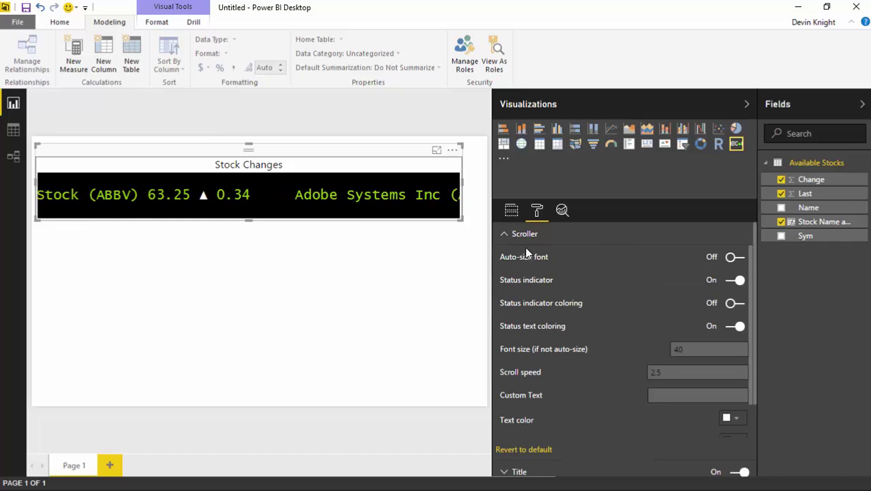